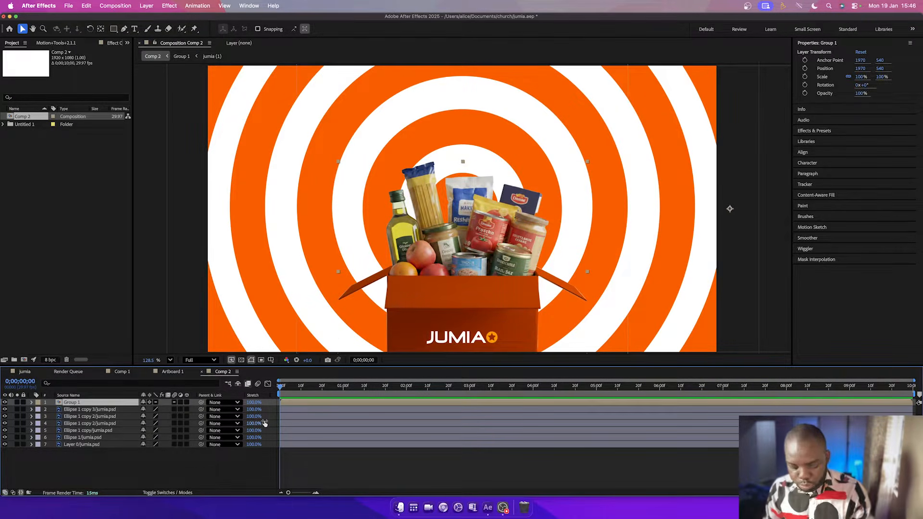
# Animate Group 1's position, keeping its centred placement keyed about 28 frames in and setting a starting X position of 383 at frame 0.
pyautogui.press('p')
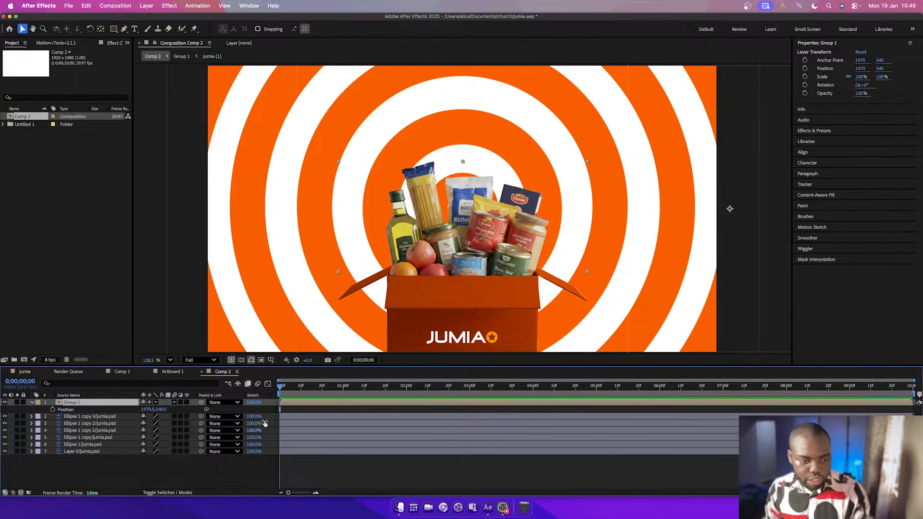
pyautogui.click(53, 409)
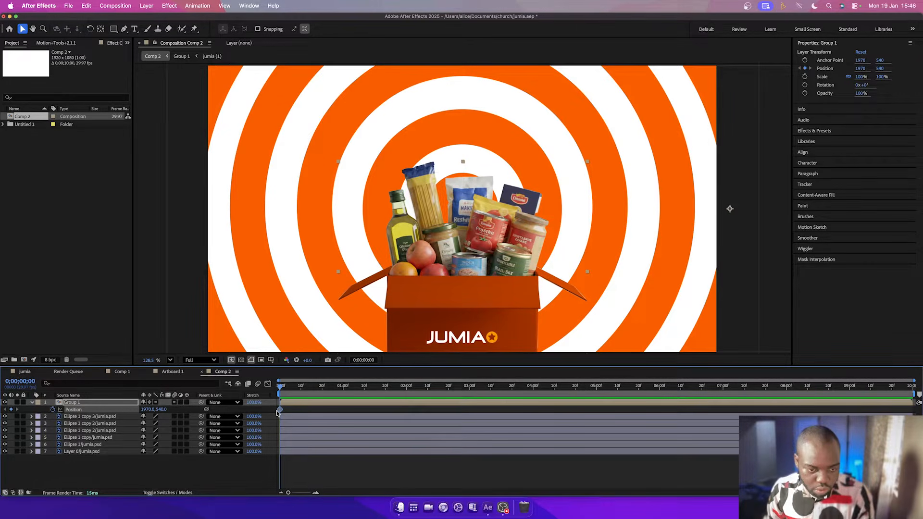
pyautogui.moveTo(281, 410); pyautogui.dragTo(339, 413)
pyautogui.moveTo(151, 410); pyautogui.dragTo(140, 413)
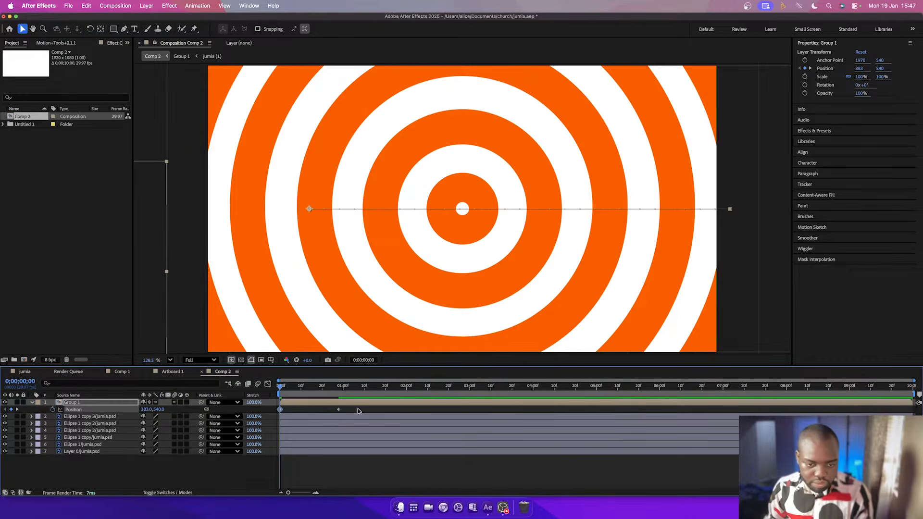
# Ease Group 1's final position keyframe and set its incoming influence to 100% in the speed graph.
pyautogui.moveTo(356, 411); pyautogui.dragTo(321, 415)
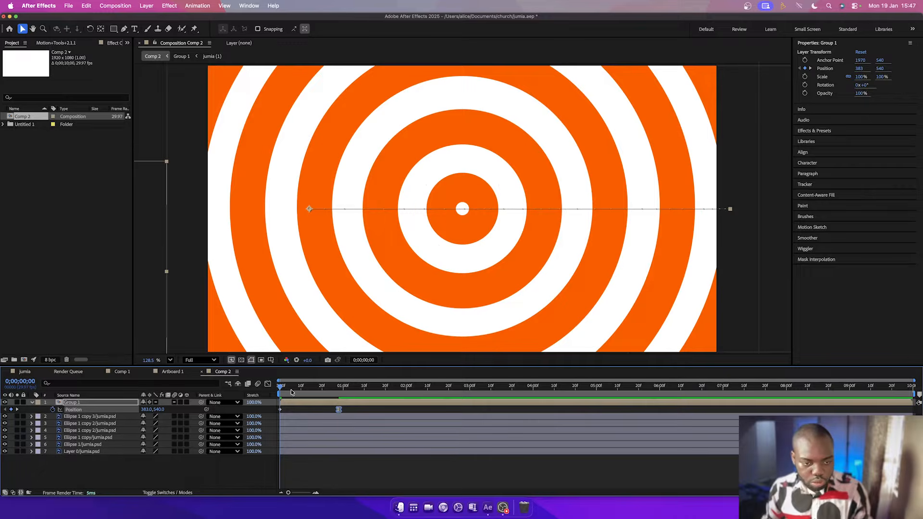
pyautogui.click(268, 383)
pyautogui.moveTo(330, 471); pyautogui.dragTo(282, 471)
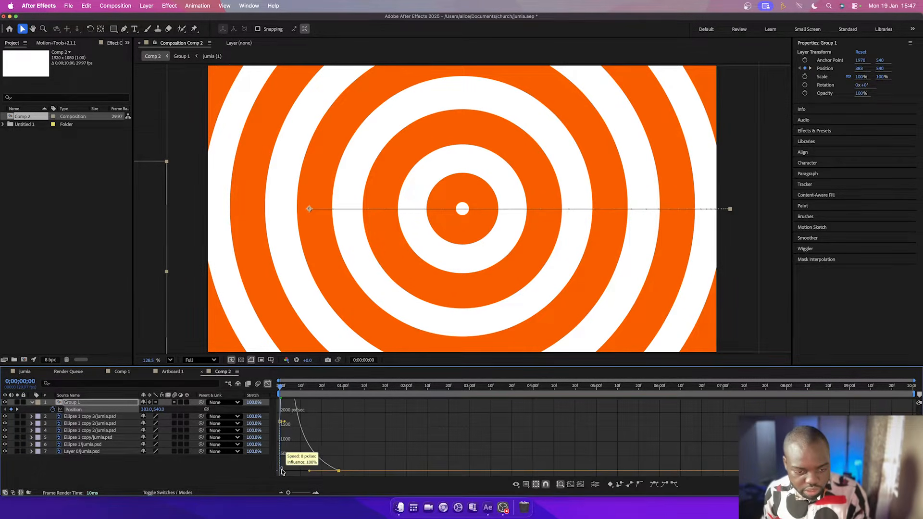
pyautogui.click(268, 384)
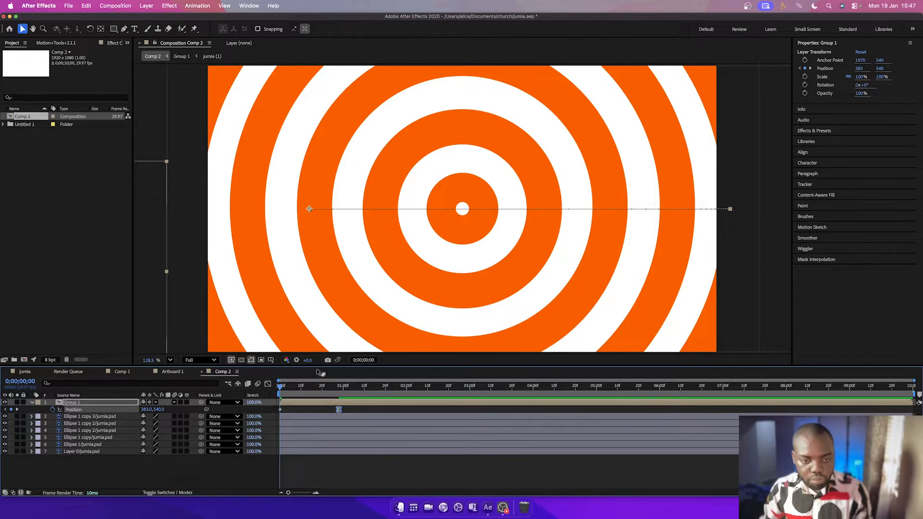
# Preview the box's slide-in, then delay the Group 1 layer to start about 24 frames into the composition.
pyautogui.press('space')
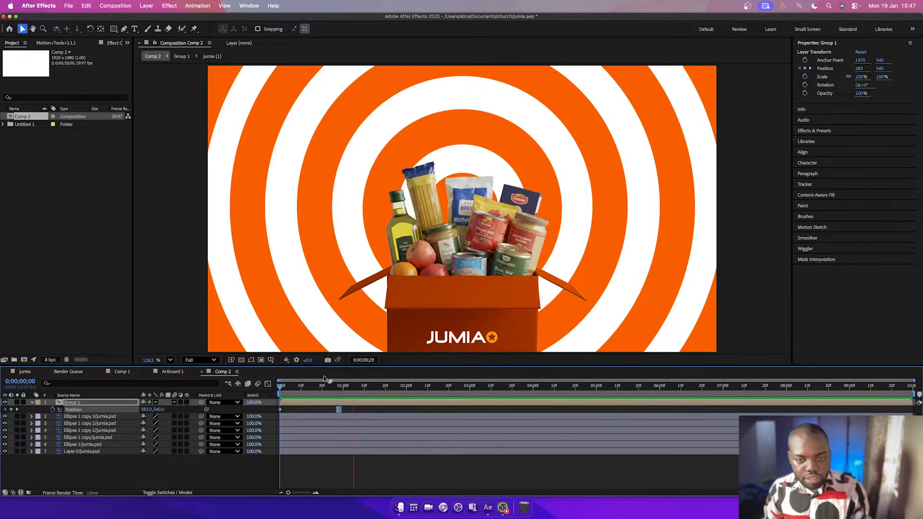
pyautogui.moveTo(325, 403); pyautogui.dragTo(375, 404)
pyautogui.press('Home')
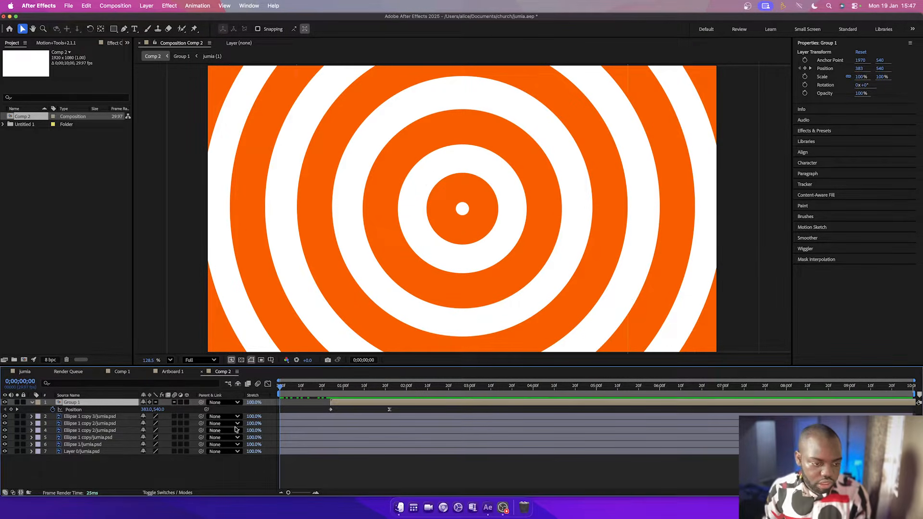
# Delete the Layer 0/jumia.psd background layer from the composition.
pyautogui.click(299, 416)
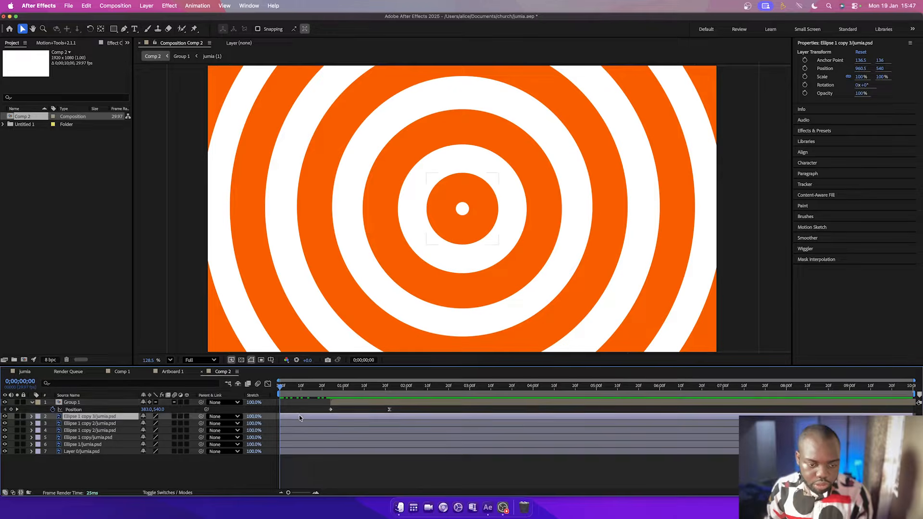
pyautogui.keyDown('shift'); pyautogui.click(297, 445); pyautogui.keyUp('shift')
pyautogui.click(294, 456)
pyautogui.click(290, 453)
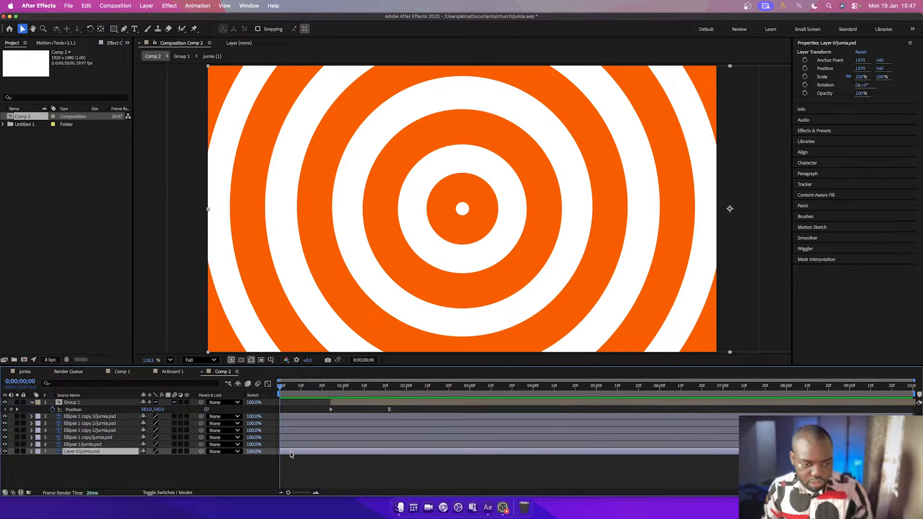
pyautogui.press('Delete')
# Animate the scale of all five ellipse layers from 0% at frame 0 to 100% about 23 frames in.
pyautogui.click(290, 446)
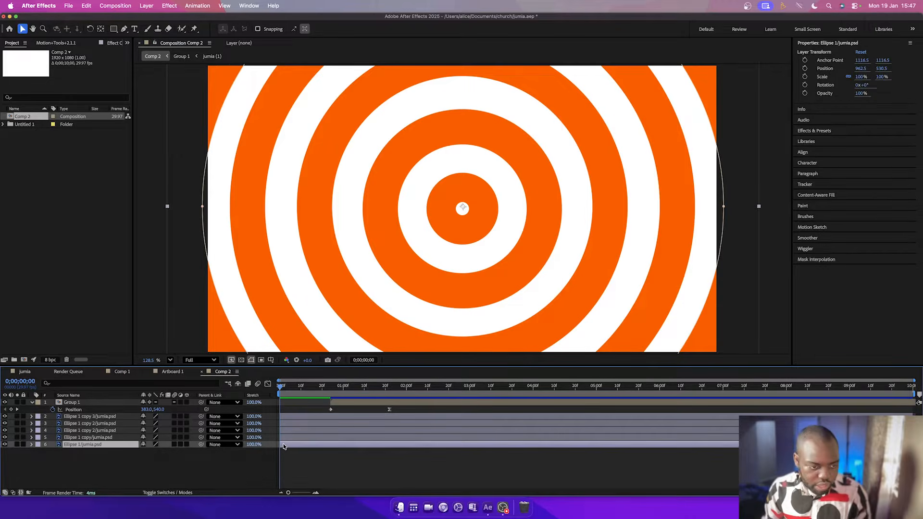
pyautogui.keyDown('shift'); pyautogui.click(286, 418); pyautogui.keyUp('shift')
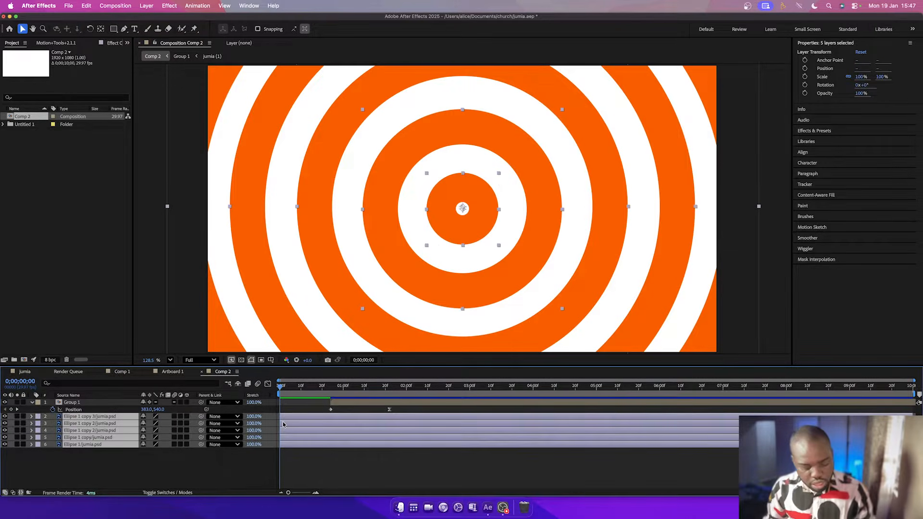
pyautogui.press('s')
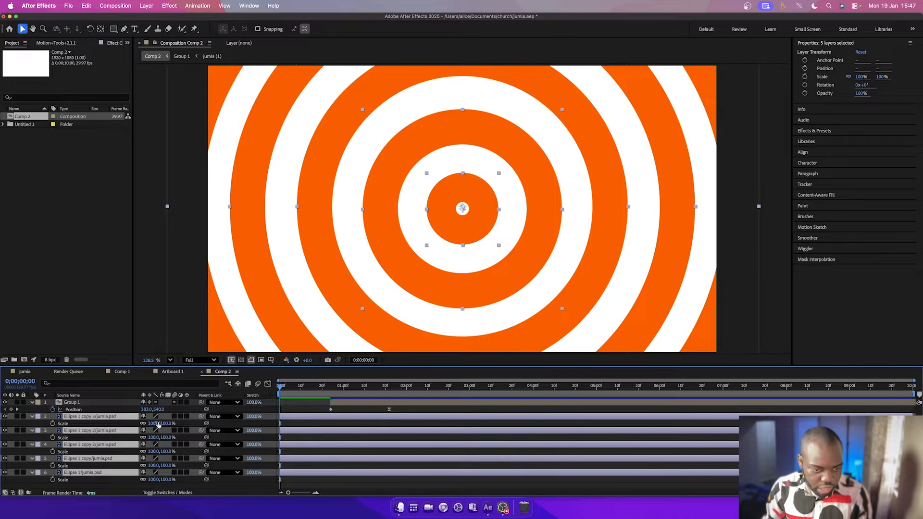
pyautogui.click(53, 424)
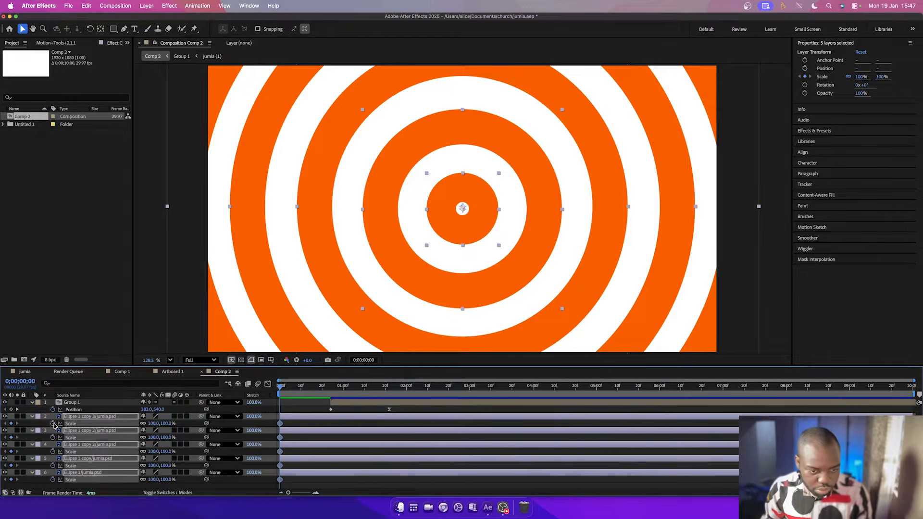
pyautogui.moveTo(282, 424); pyautogui.dragTo(328, 423)
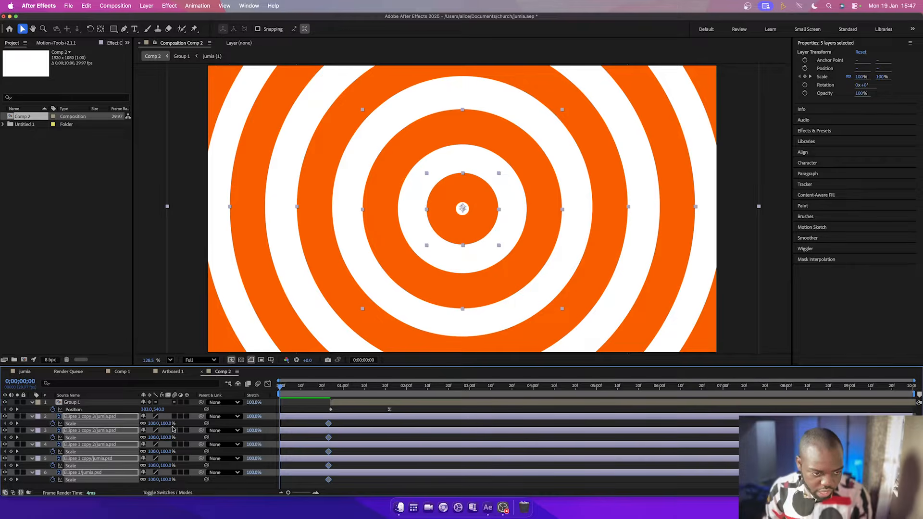
pyautogui.moveTo(166, 426)
pyautogui.mouseDown()
pyautogui.moveTo(124, 429)
pyautogui.moveTo(154, 428)
pyautogui.mouseUp()
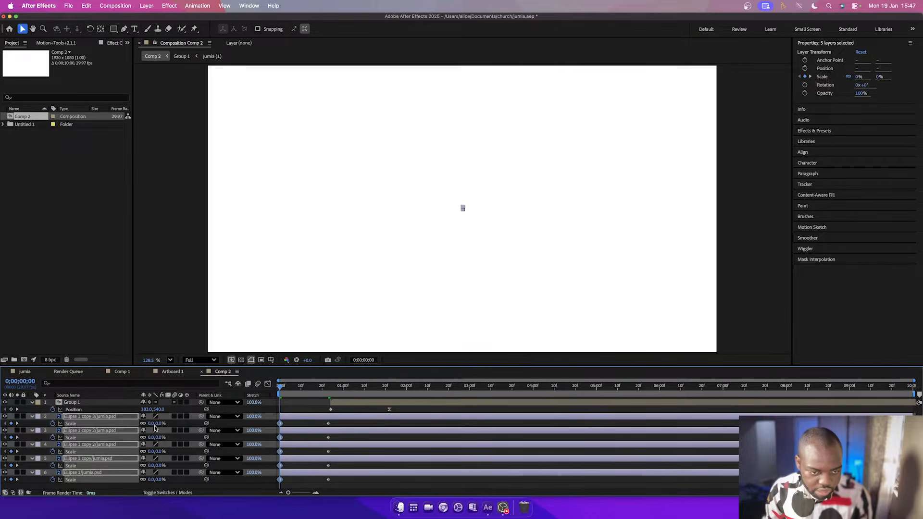
# Easy-ease the ellipses' 100% scale keyframes and lengthen their incoming influence in the speed graph for a fast start and slow finish.
pyautogui.press('space')
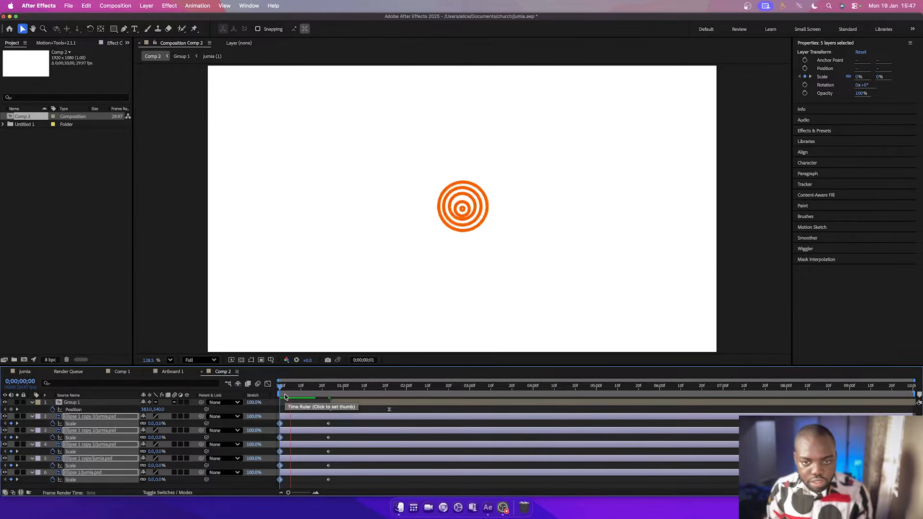
pyautogui.moveTo(338, 423); pyautogui.dragTo(321, 482)
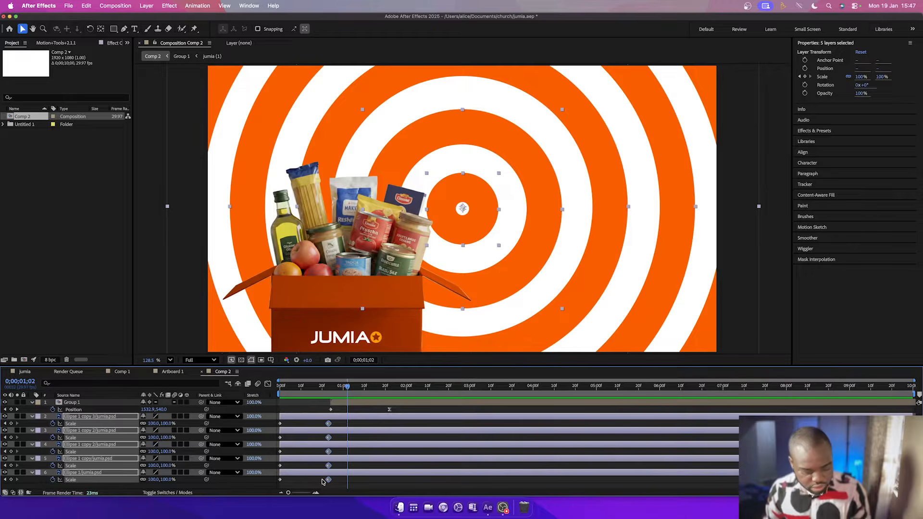
pyautogui.press('F9')
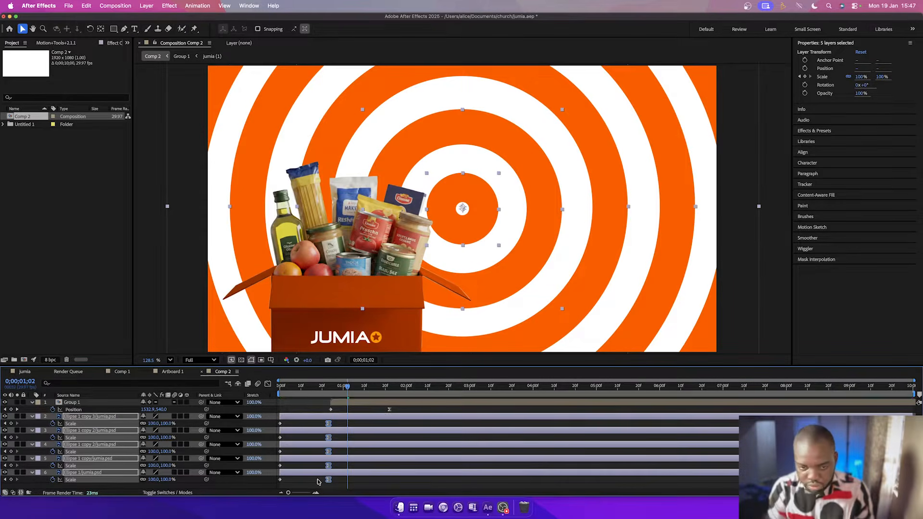
pyautogui.click(268, 385)
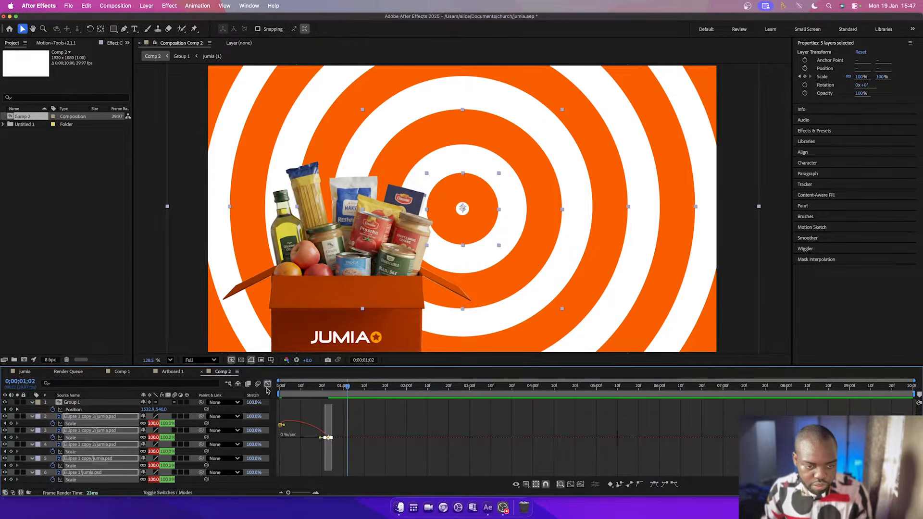
pyautogui.moveTo(320, 438); pyautogui.dragTo(295, 463)
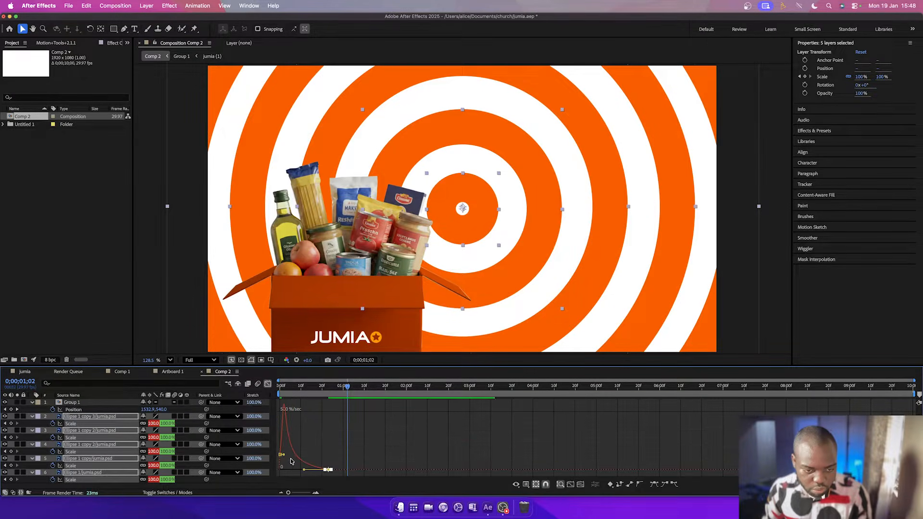
pyautogui.click(267, 384)
# Key the scale of all five ellipse layers at 129% at 0;00;02;00, then check the speed graph and preview the growth.
pyautogui.moveTo(379, 388); pyautogui.dragTo(406, 395)
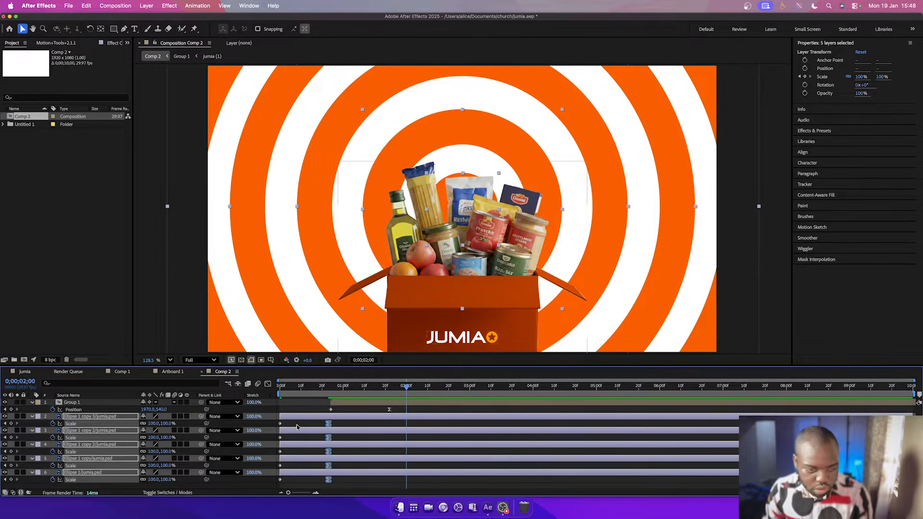
pyautogui.moveTo(165, 437); pyautogui.dragTo(260, 432)
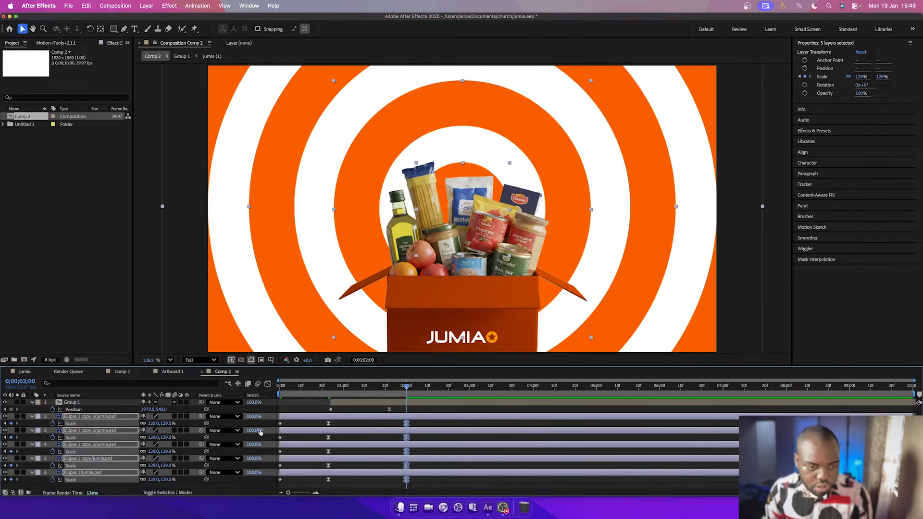
pyautogui.click(268, 383)
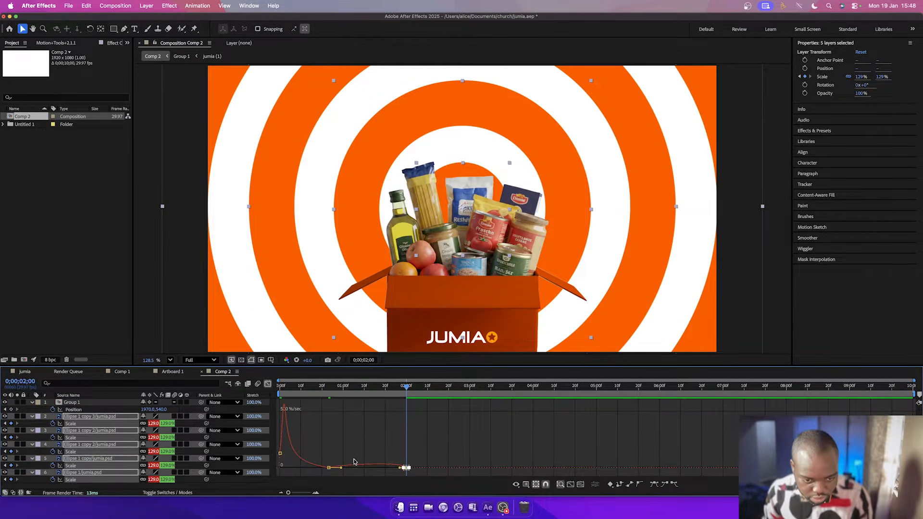
pyautogui.moveTo(343, 390); pyautogui.dragTo(253, 404)
pyautogui.press('space')
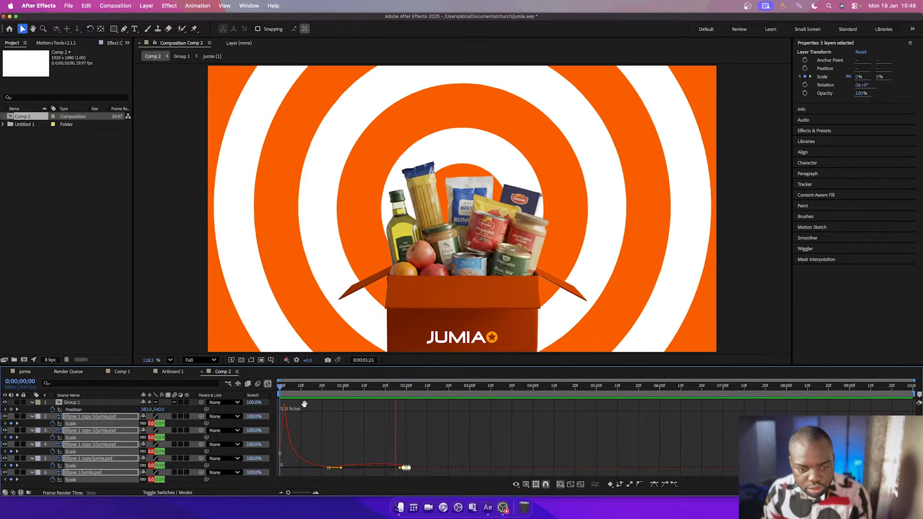
# Raise the speed at the ellipses' middle scale keyframes so the growth flows through without stopping, and preview the animation from the start.
pyautogui.click(340, 469)
pyautogui.moveTo(335, 459)
pyautogui.mouseDown()
pyautogui.moveTo(326, 474)
pyautogui.moveTo(328, 464)
pyautogui.mouseUp()
pyautogui.press('space')
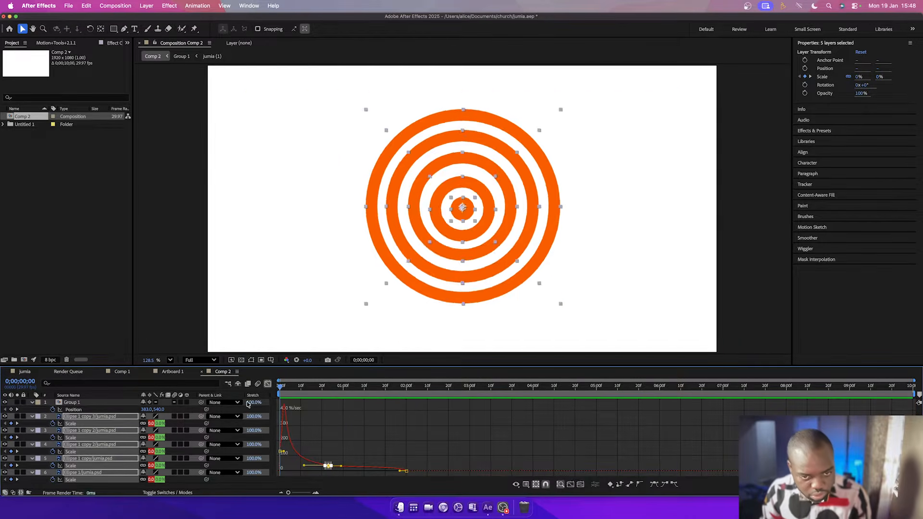
pyautogui.press('space')
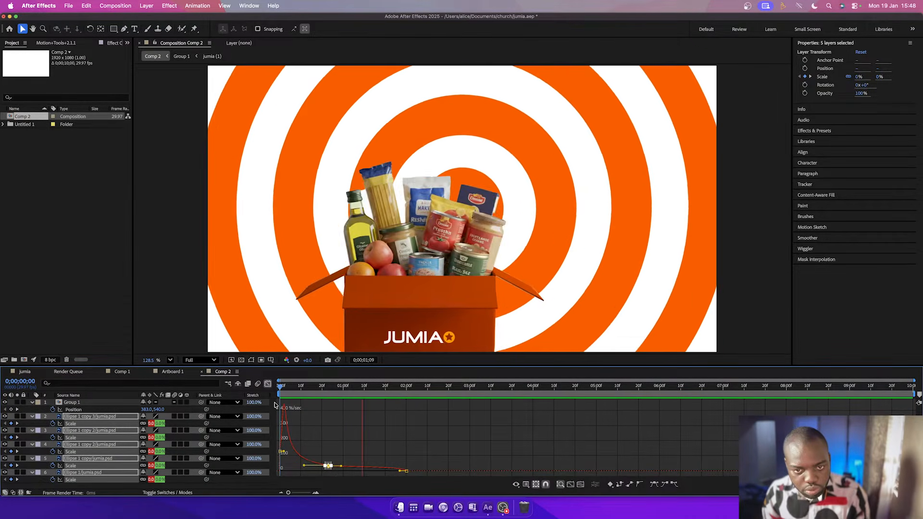
pyautogui.click(371, 446)
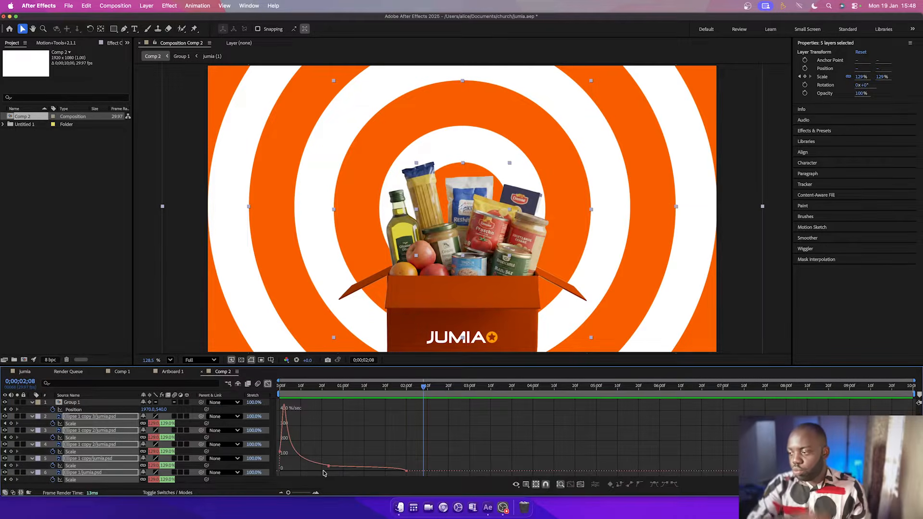
pyautogui.click(269, 385)
pyautogui.moveTo(354, 387); pyautogui.dragTo(199, 398)
pyautogui.press('space')
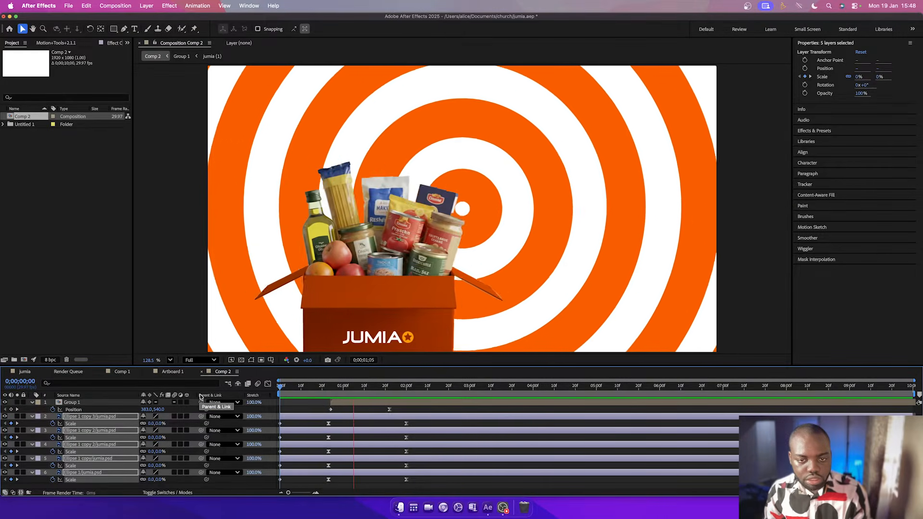
pyautogui.press('space')
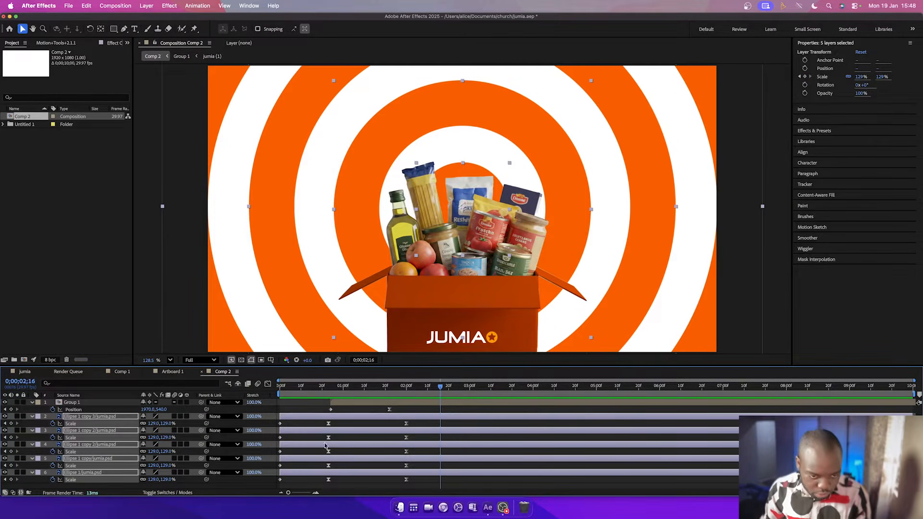
# Stagger the ellipse layers about 3 frames apart, from the largest starting at frame 0 to the smallest at about frame 12, and preview.
pyautogui.click(297, 466)
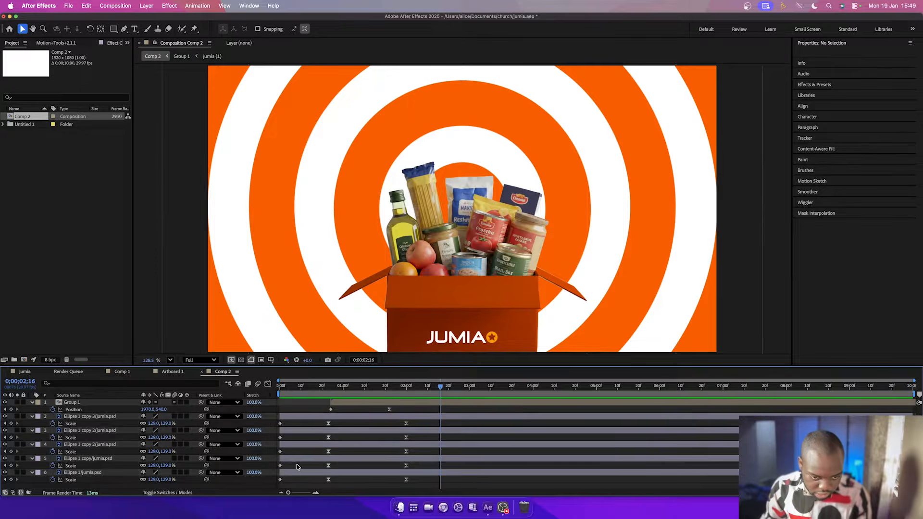
pyautogui.moveTo(286, 463); pyautogui.dragTo(305, 434)
pyautogui.moveTo(288, 417); pyautogui.dragTo(314, 419)
pyautogui.moveTo(322, 387); pyautogui.dragTo(447, 451)
pyautogui.press('space')
pyautogui.press('space')
pyautogui.press('space')
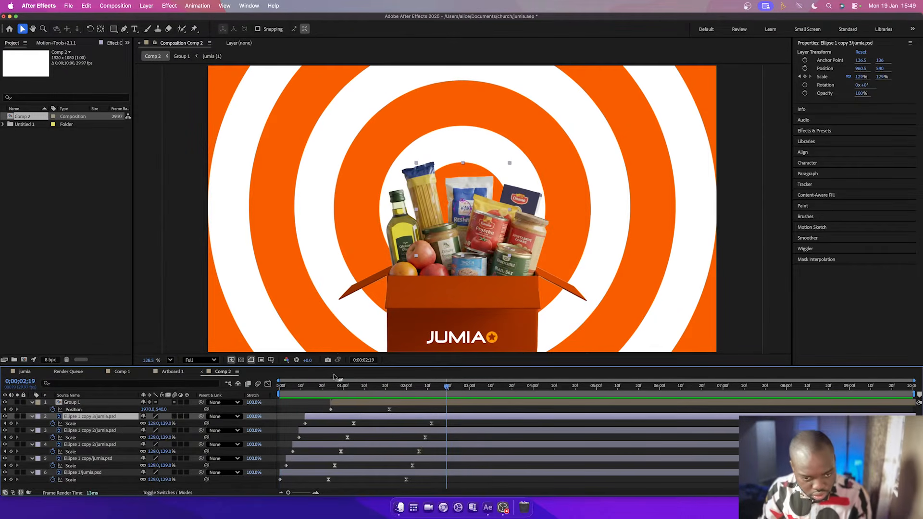
# Shift the Group 1 layer to start about 20 frames in, and preview its timing against the staggered ellipses.
pyautogui.moveTo(353, 404); pyautogui.dragTo(242, 396)
pyautogui.press('space')
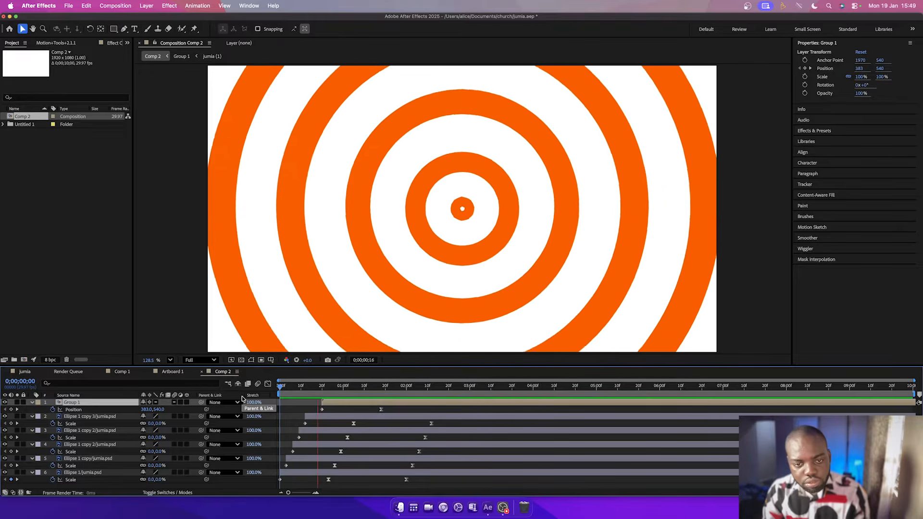
pyautogui.press('space')
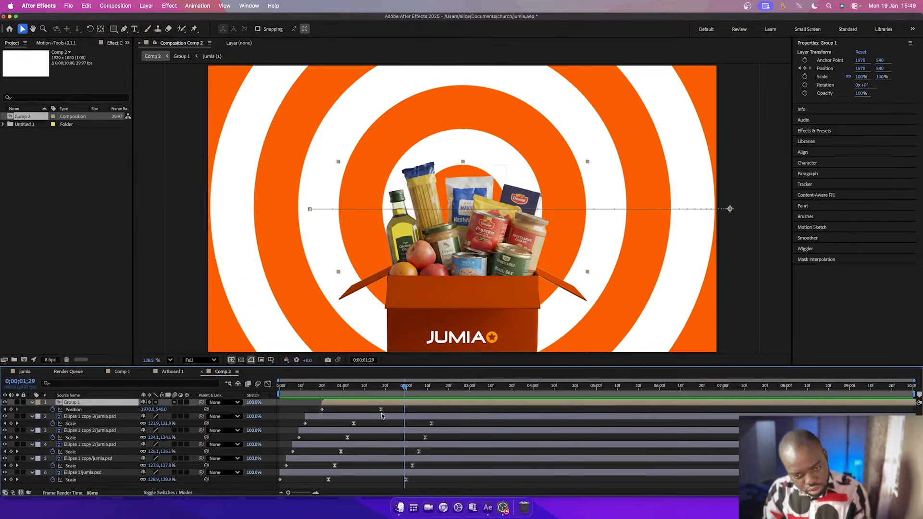
pyautogui.moveTo(405, 391); pyautogui.dragTo(414, 388)
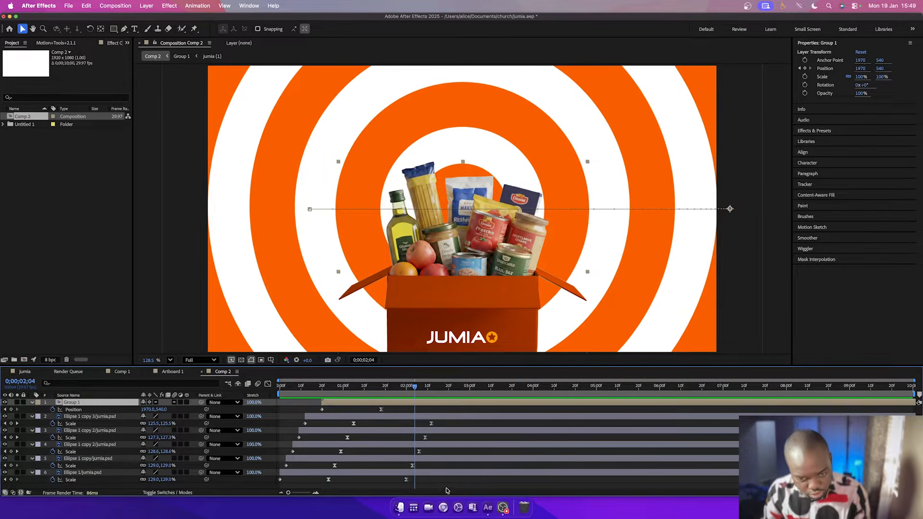
# Move the last scale keyframes of all five ellipse layers about 25 frames later, keeping their stagger, and preview the slower growth.
pyautogui.moveTo(438, 482); pyautogui.dragTo(459, 483)
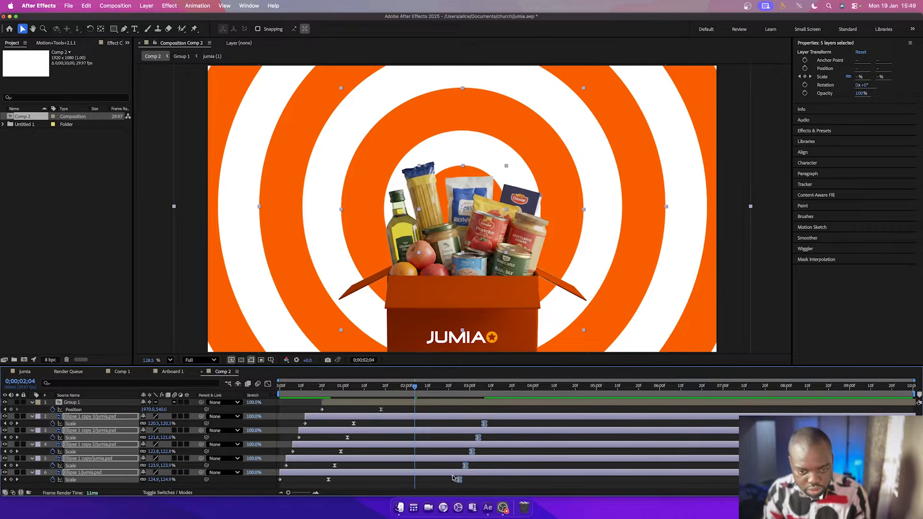
pyautogui.moveTo(375, 388); pyautogui.dragTo(279, 393)
pyautogui.press('space')
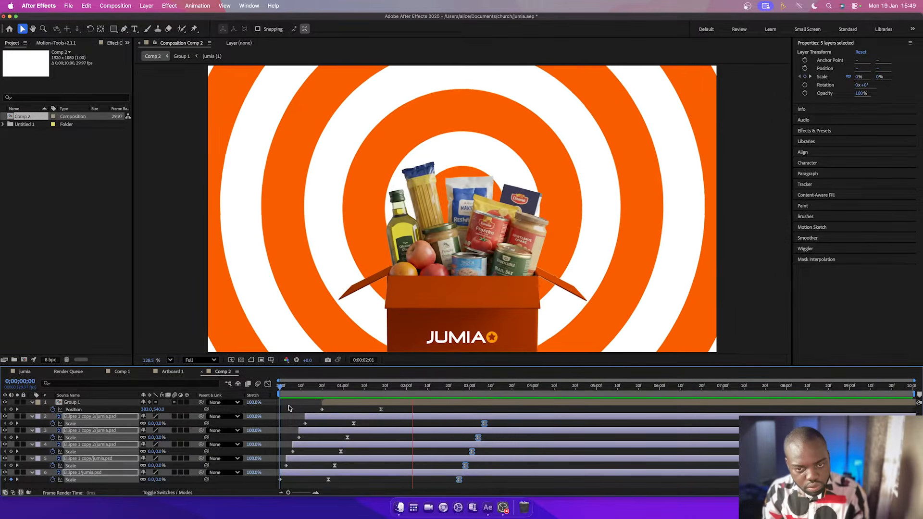
pyautogui.press('space')
pyautogui.moveTo(393, 388); pyautogui.dragTo(295, 390)
pyautogui.press('space')
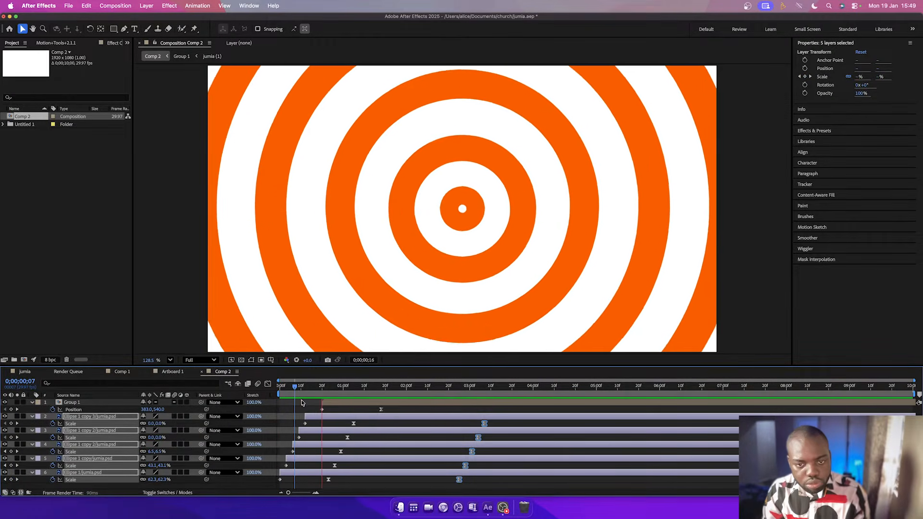
pyautogui.press('space')
pyautogui.press('space')
pyautogui.press('space')
pyautogui.moveTo(391, 393); pyautogui.dragTo(428, 393)
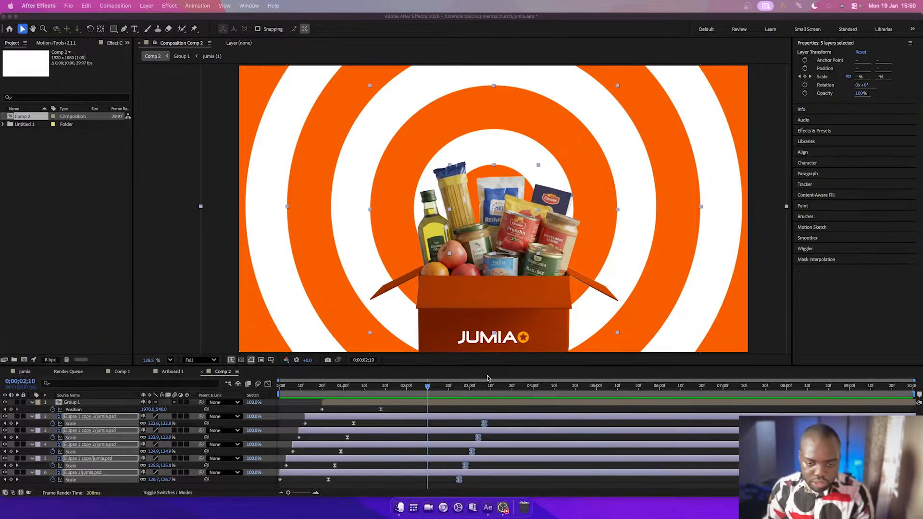
# Move the Group 1 layer's anchor point to the box's bottom centre at 960, 1190, with the time at 0;00;01;18.
pyautogui.click(435, 403)
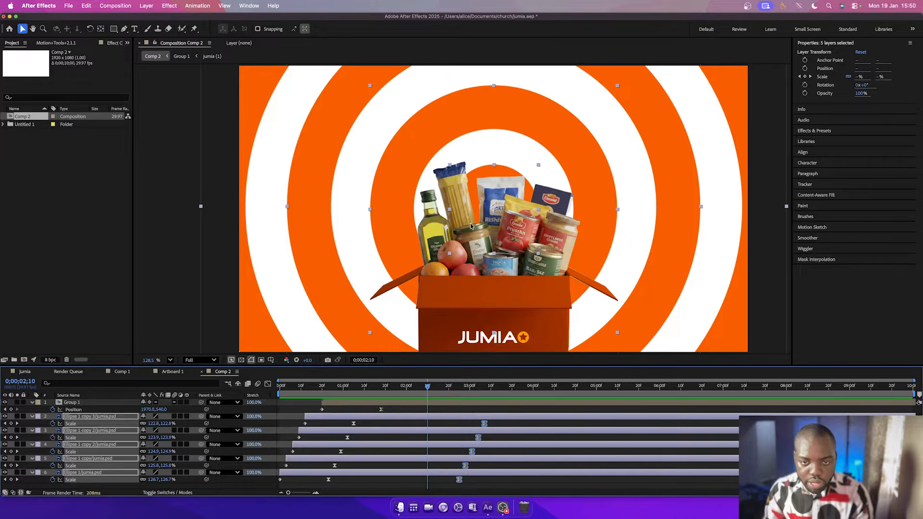
pyautogui.click(486, 403)
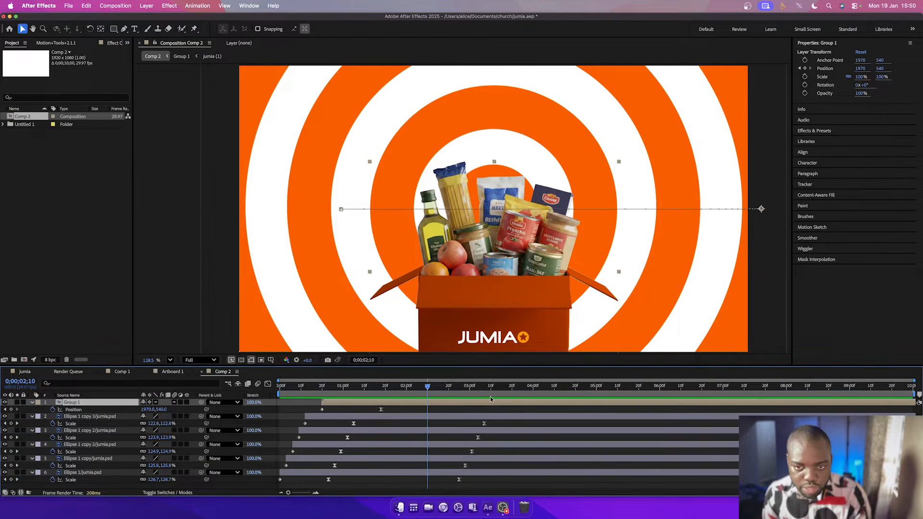
pyautogui.moveTo(427, 384); pyautogui.dragTo(382, 391)
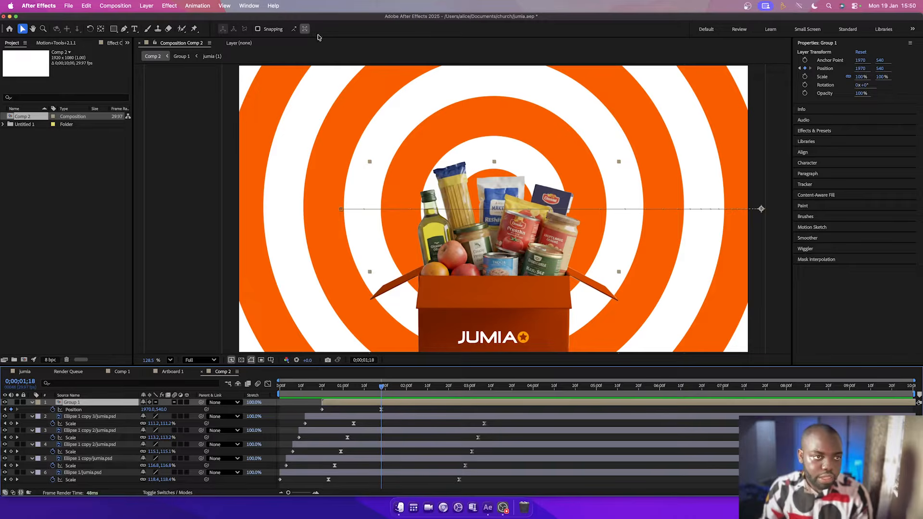
pyautogui.click(101, 30)
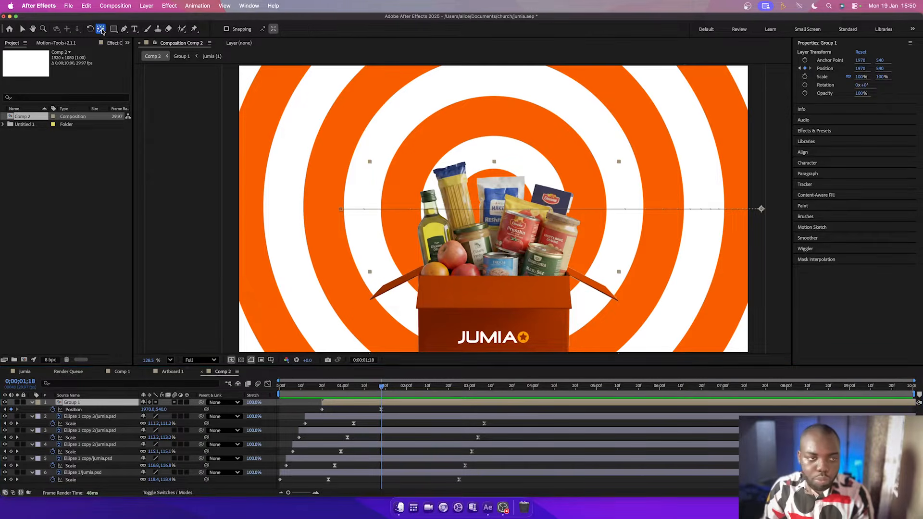
pyautogui.moveTo(762, 209); pyautogui.dragTo(490, 220)
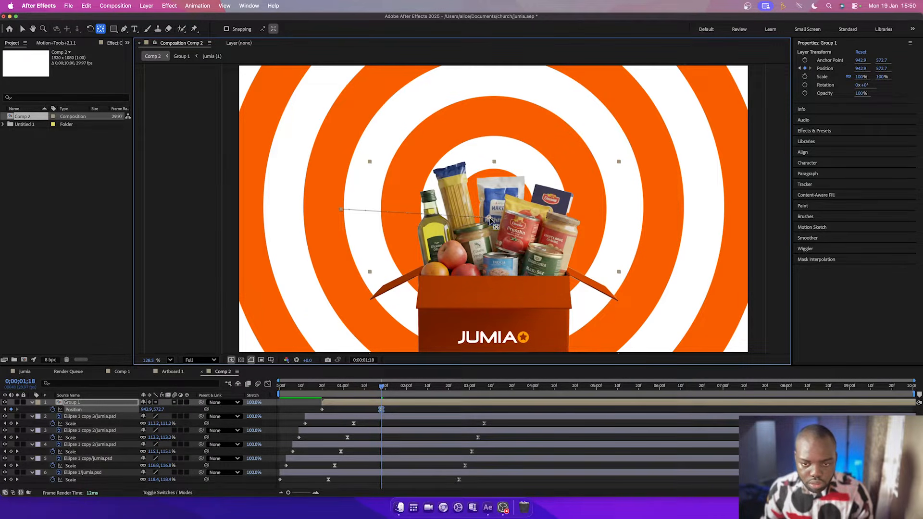
pyautogui.scroll(-5, 585, 243)
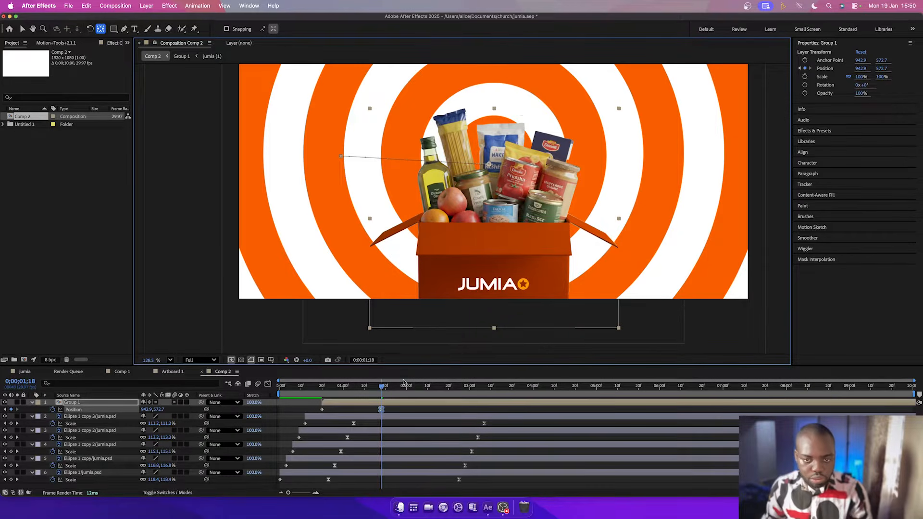
pyautogui.moveTo(490, 166); pyautogui.dragTo(492, 329)
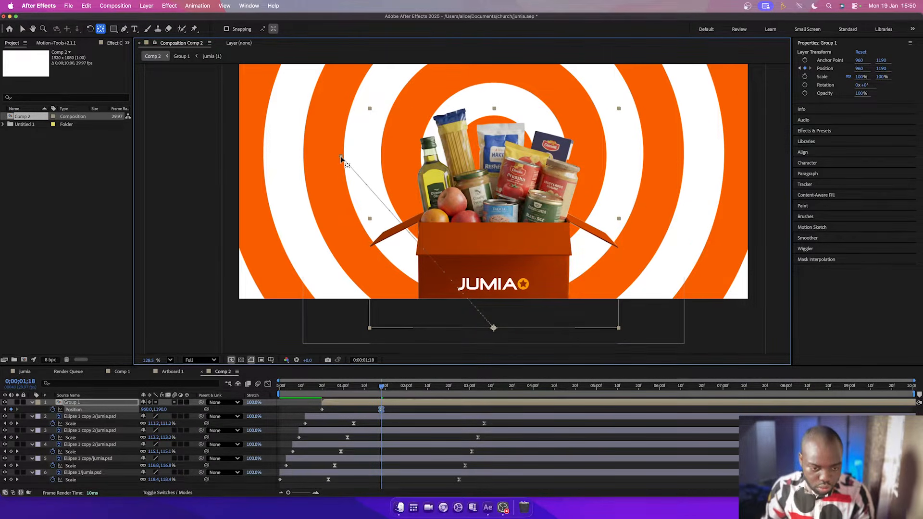
# Replace the Group 1 layer's first position keyframe with one at 0;00;00;20 placing the box off-screen at -489, 1190.
pyautogui.click(322, 409)
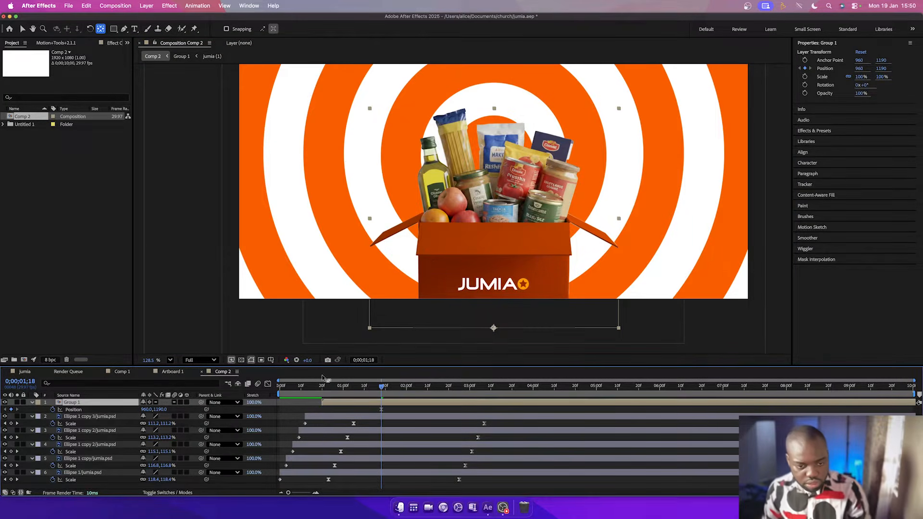
pyautogui.click(324, 386)
pyautogui.moveTo(324, 388); pyautogui.dragTo(321, 392)
pyautogui.moveTo(146, 410); pyautogui.dragTo(80, 442)
pyautogui.keyDown('super'); pyautogui.click(322, 410); pyautogui.keyUp('super')
pyautogui.click(381, 410)
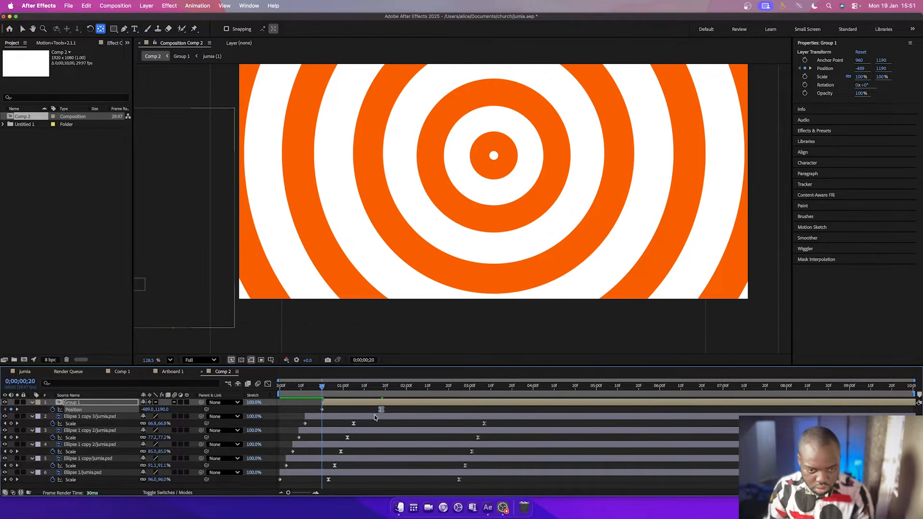
# Check the speed graph of the Group 1 layer's position and preview the box sliding in from the start.
pyautogui.click(268, 384)
pyautogui.click(267, 384)
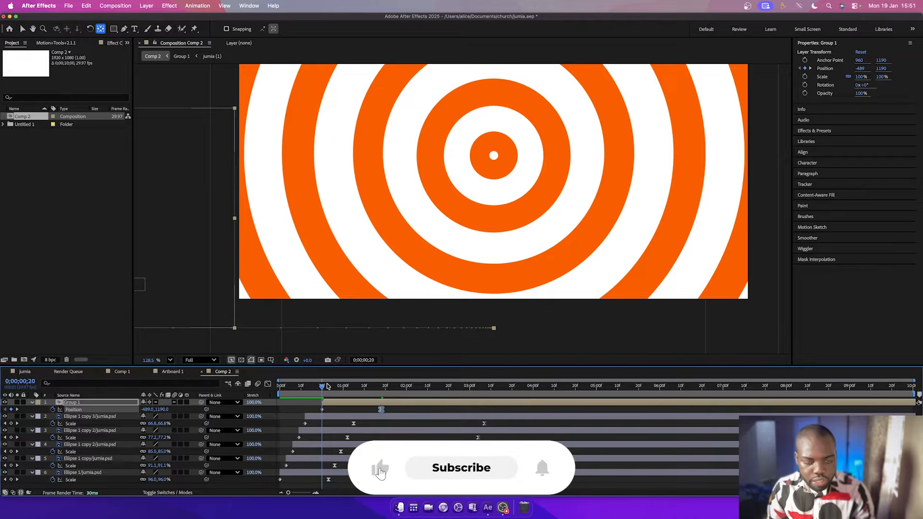
pyautogui.press('space')
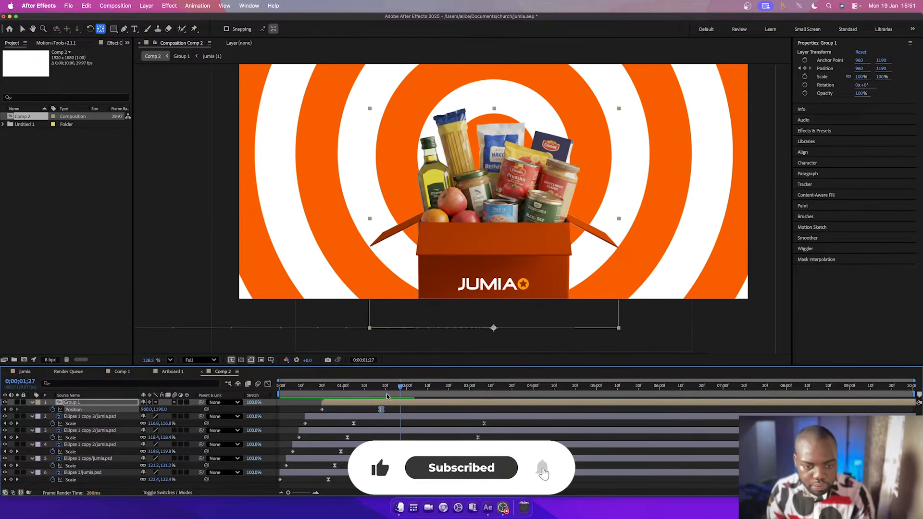
pyautogui.press('space')
pyautogui.press('space')
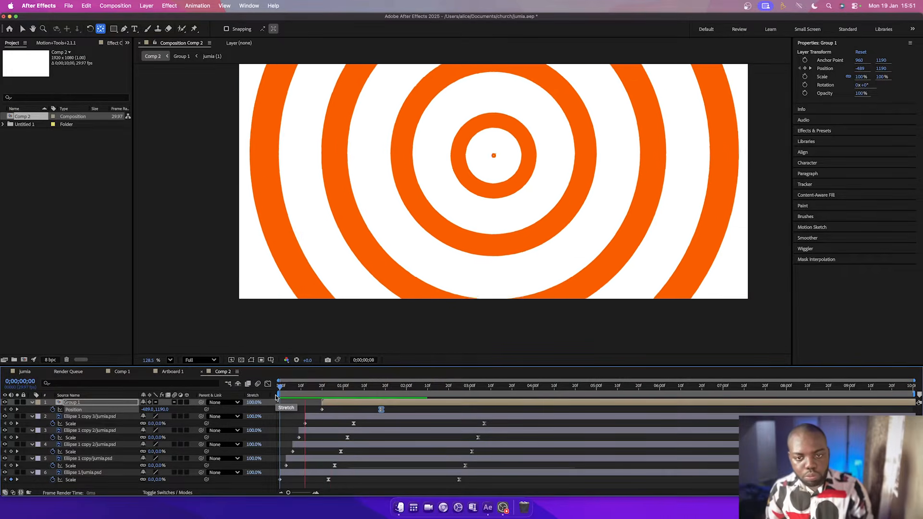
pyautogui.press('space')
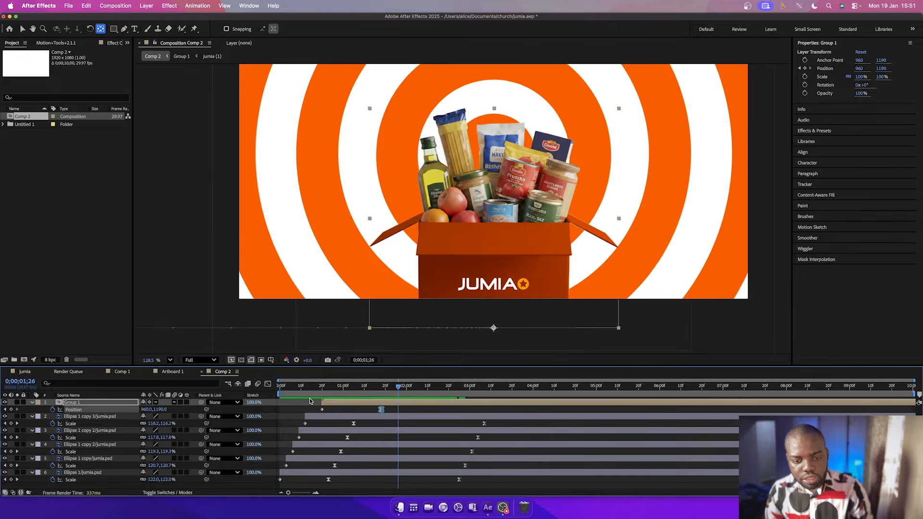
# Reveal the Group 1 layer's scale, unlink its width and height, and key it at 100% at 0;00;02;00.
pyautogui.moveTo(402, 390); pyautogui.dragTo(406, 391)
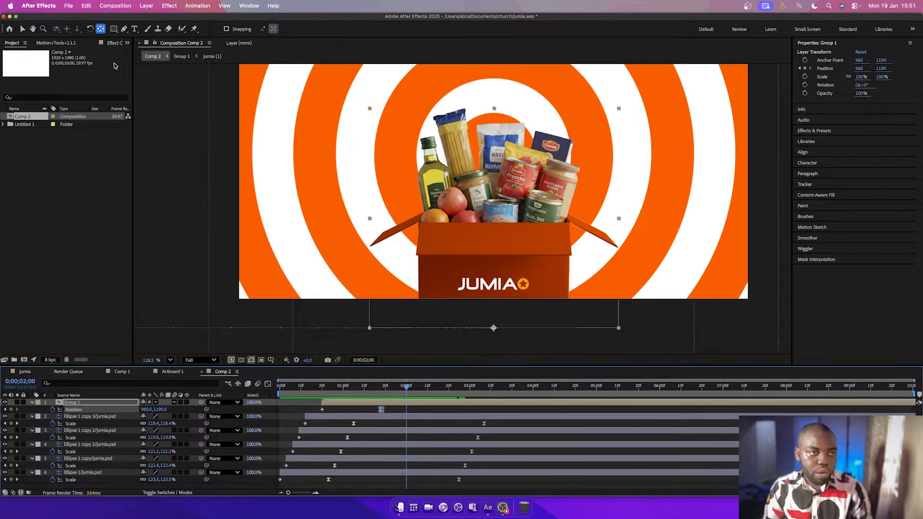
pyautogui.press('v')
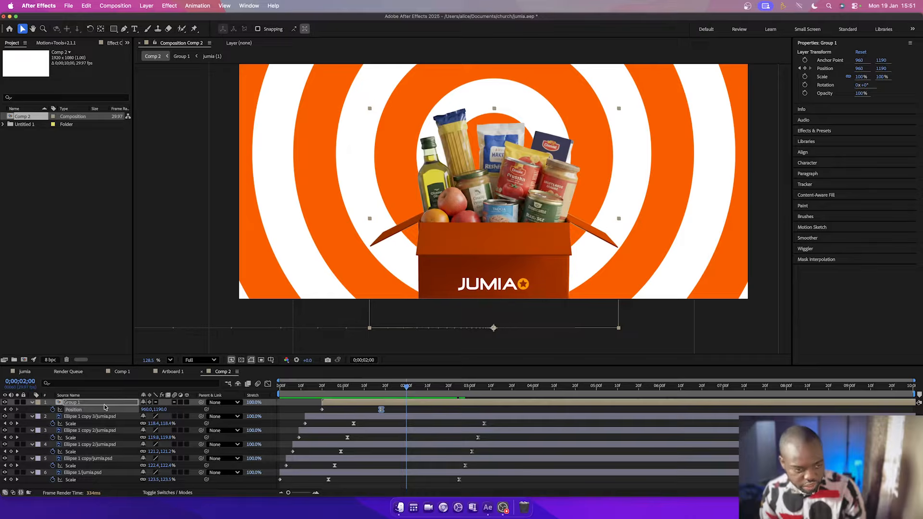
pyautogui.hotkey('shift', 's')
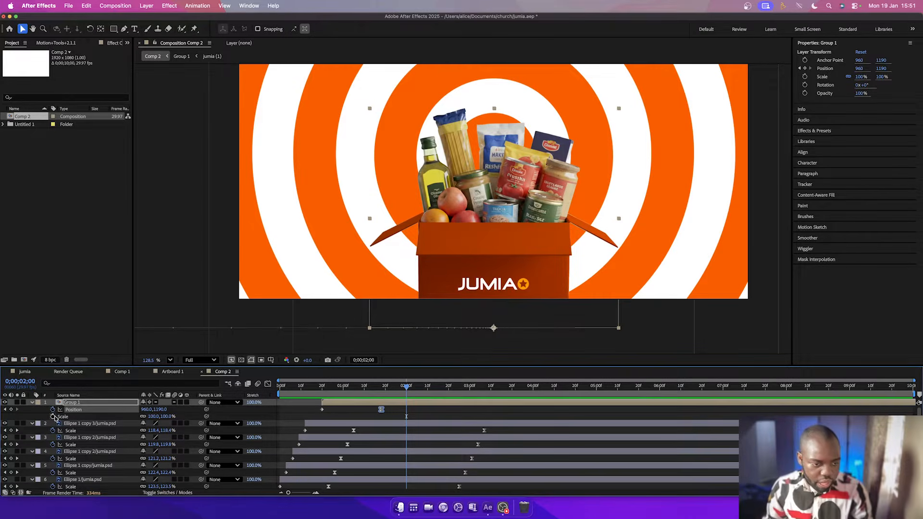
pyautogui.click(146, 420)
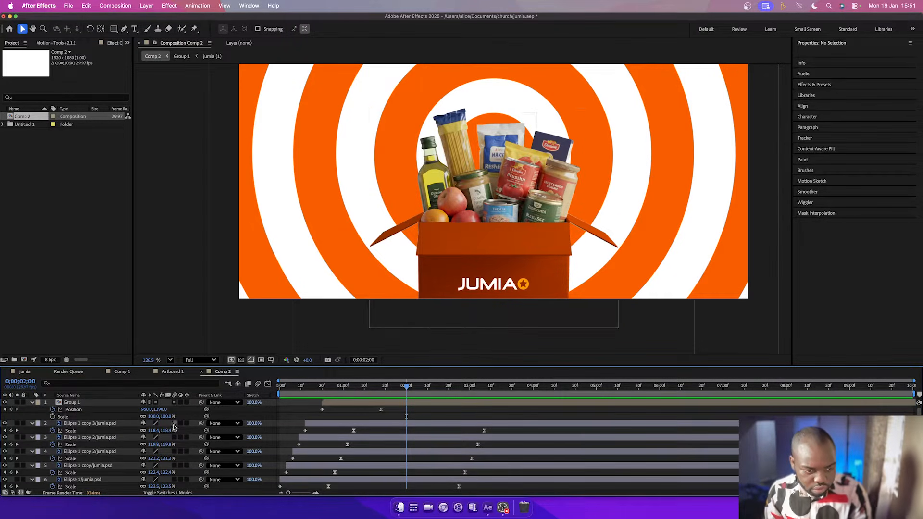
pyautogui.click(53, 417)
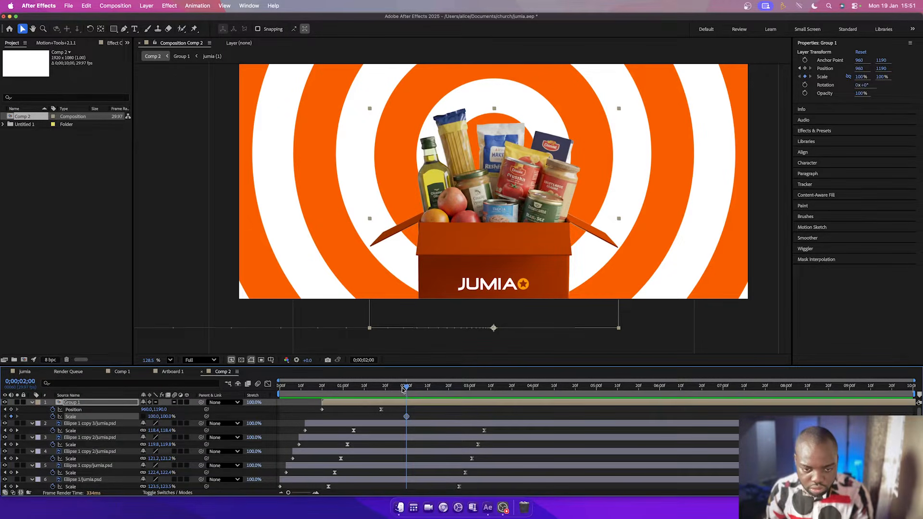
# Squash the box by keying the Group 1 layer's vertical scale at 92% at 0;00;02;05, keeping the width at 100%.
pyautogui.moveTo(406, 389); pyautogui.dragTo(417, 389)
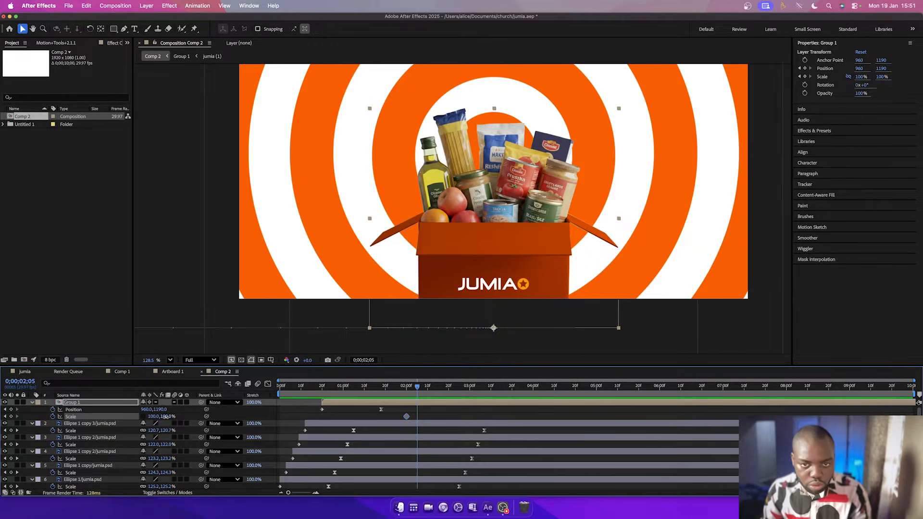
pyautogui.click(166, 417)
pyautogui.press('Return')
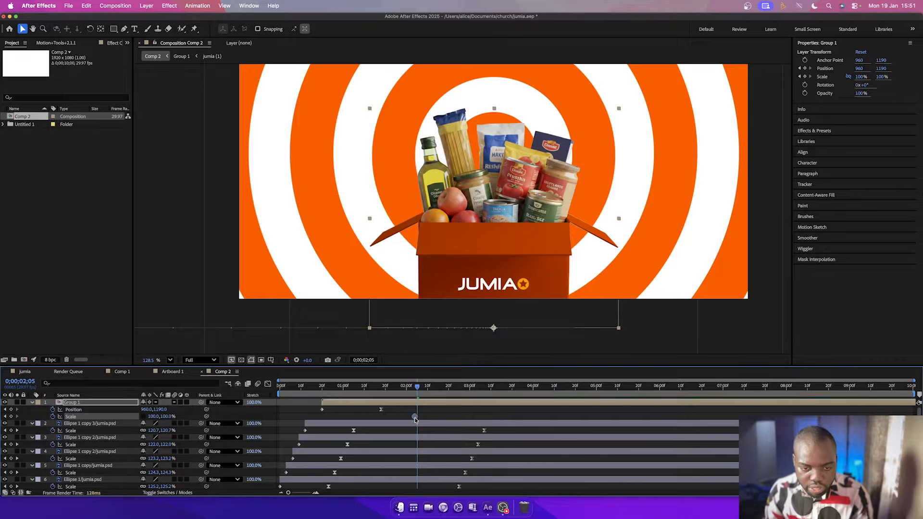
pyautogui.click(417, 388)
pyautogui.moveTo(416, 388); pyautogui.dragTo(411, 390)
pyautogui.press('super+z')
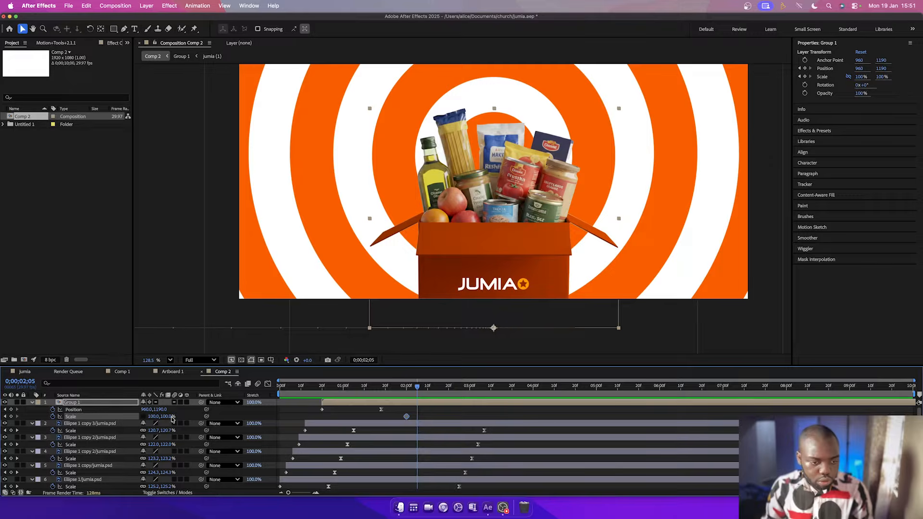
pyautogui.moveTo(167, 417); pyautogui.dragTo(165, 417)
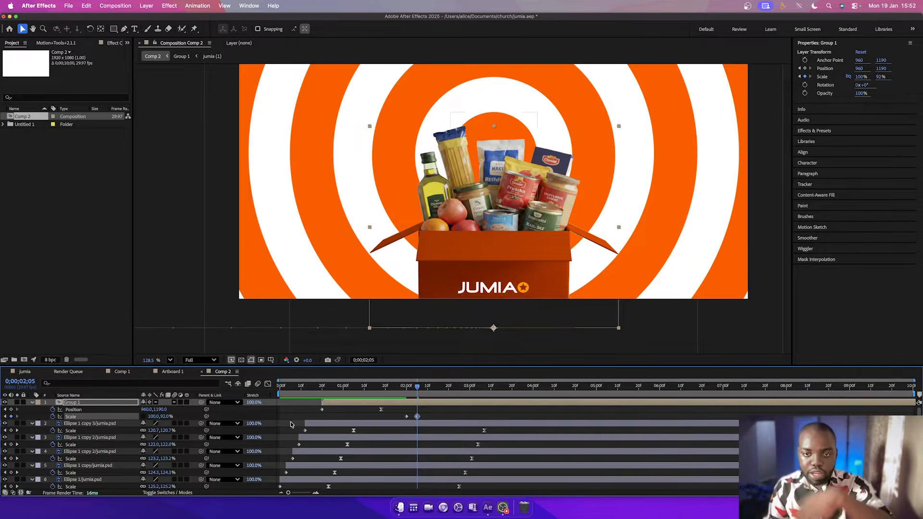
# At 0;00;02;22, key the Group 1 layer's vertical scale at 109% and its vertical position at -54, and preview the jump.
pyautogui.moveTo(424, 394); pyautogui.dragTo(454, 393)
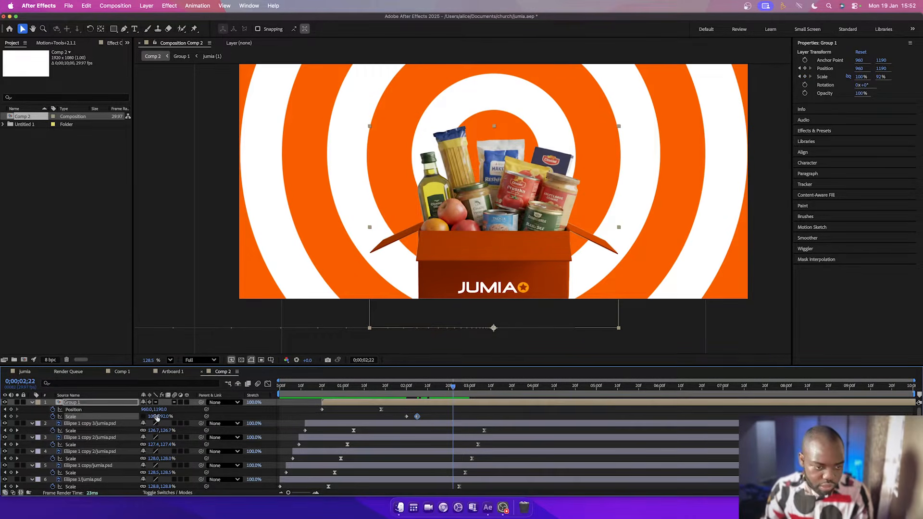
pyautogui.moveTo(165, 416); pyautogui.dragTo(9, 409)
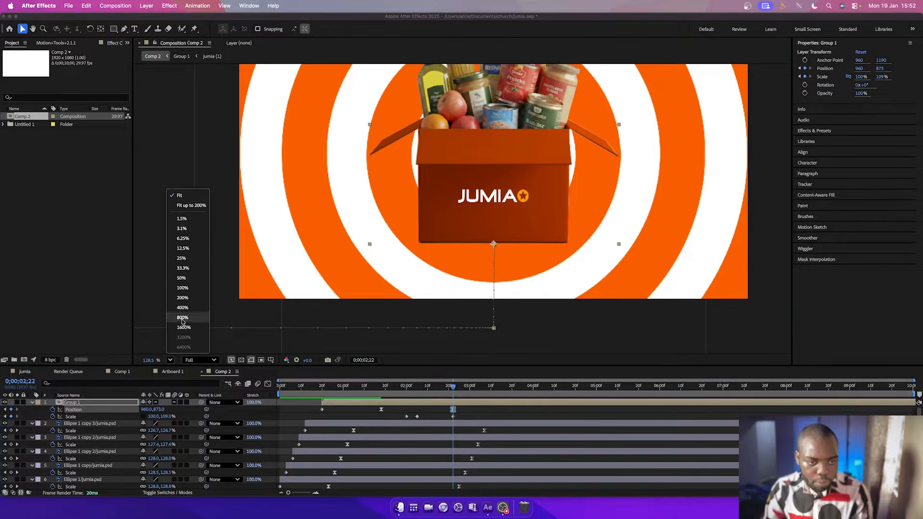
pyautogui.scroll(5, 553, 281)
pyautogui.scroll(-1, 602, 282)
pyautogui.moveTo(160, 409); pyautogui.dragTo(113, 412)
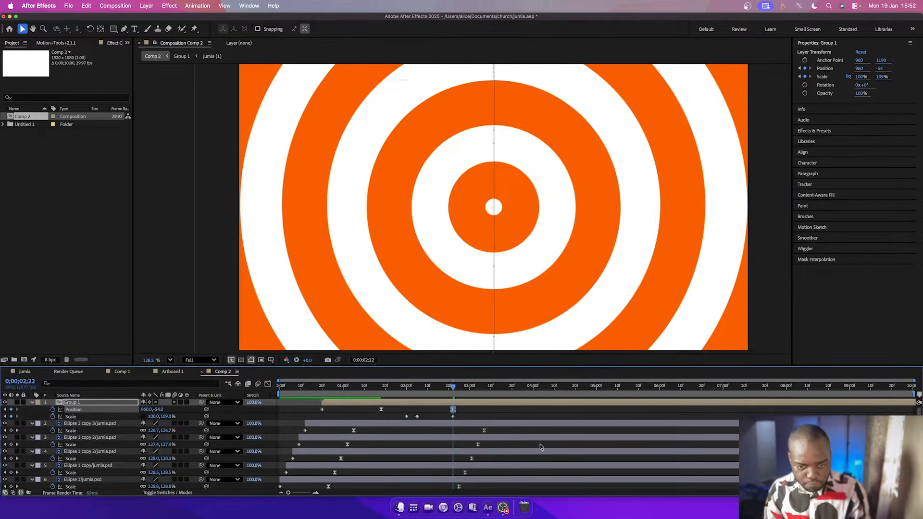
pyautogui.moveTo(419, 387); pyautogui.dragTo(343, 390)
pyautogui.press('space')
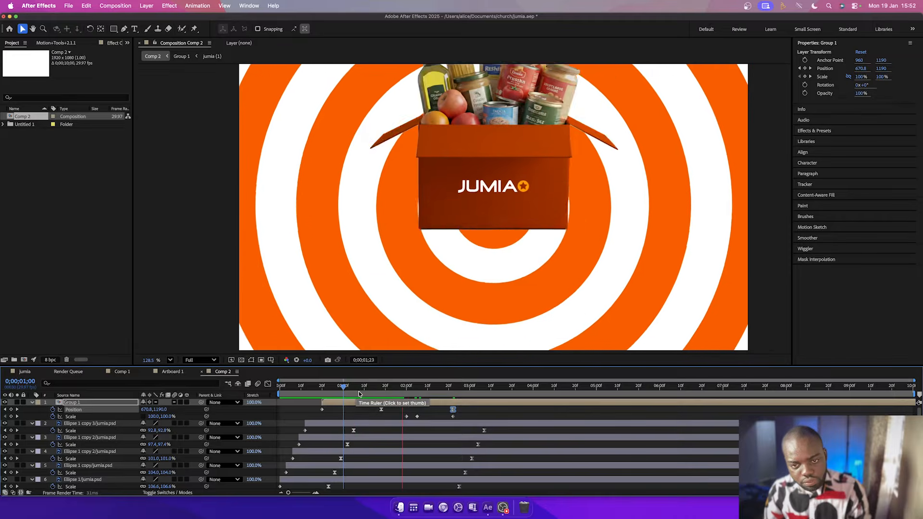
pyautogui.click(419, 398)
# Copy the Group 1 layer's position keyframe from 0;00;01;18 to 0;00;02;05 so the box holds still before jumping, and preview.
pyautogui.moveTo(406, 389); pyautogui.dragTo(418, 408)
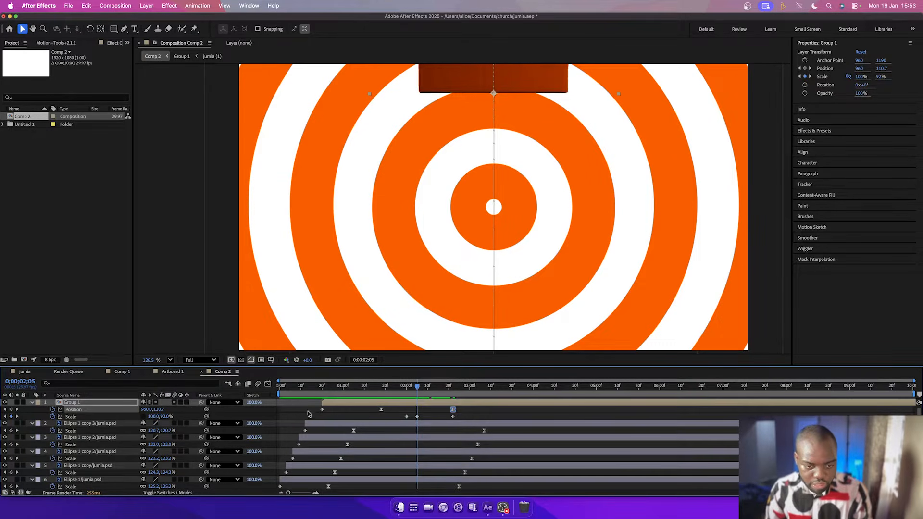
pyautogui.click(385, 416)
pyautogui.click(381, 409)
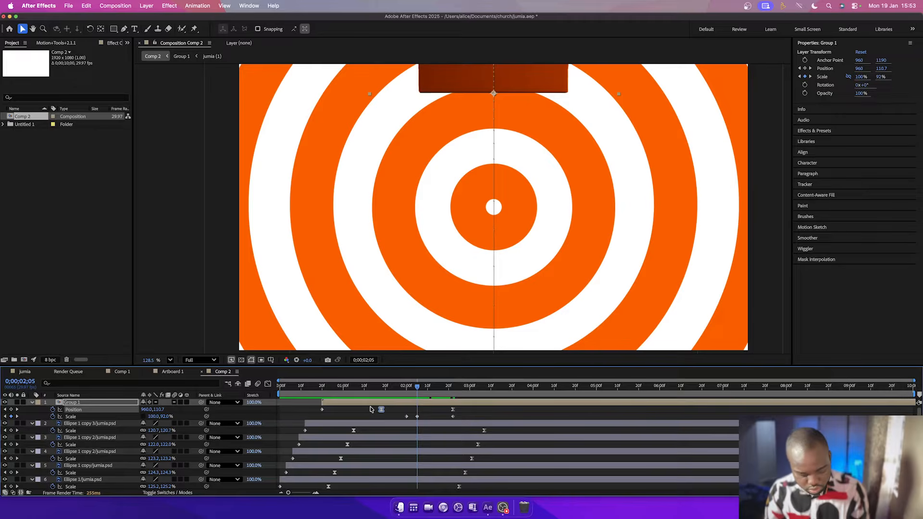
pyautogui.moveTo(381, 409); pyautogui.dragTo(417, 410)
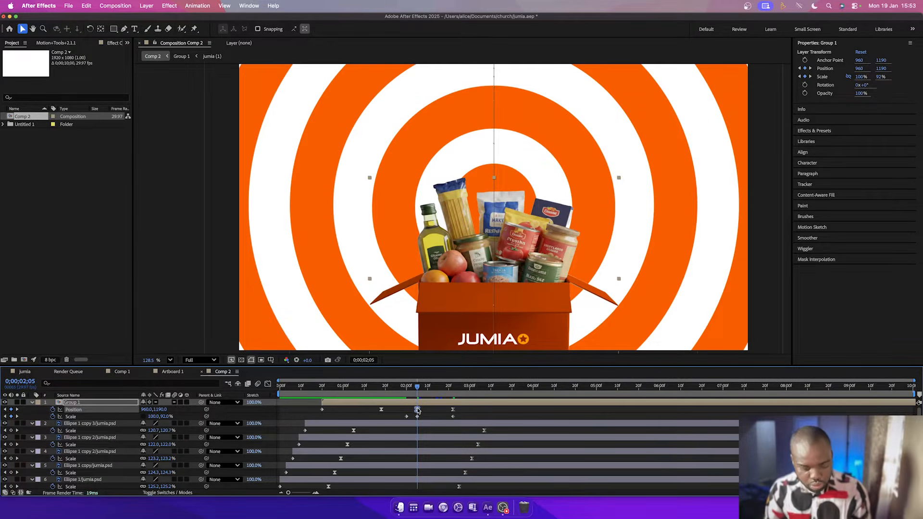
pyautogui.moveTo(381, 392); pyautogui.dragTo(363, 392)
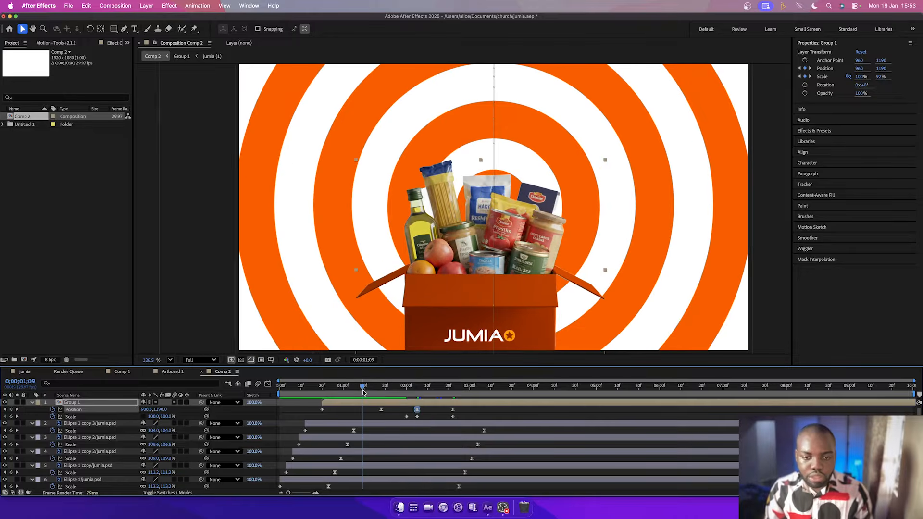
pyautogui.press('space')
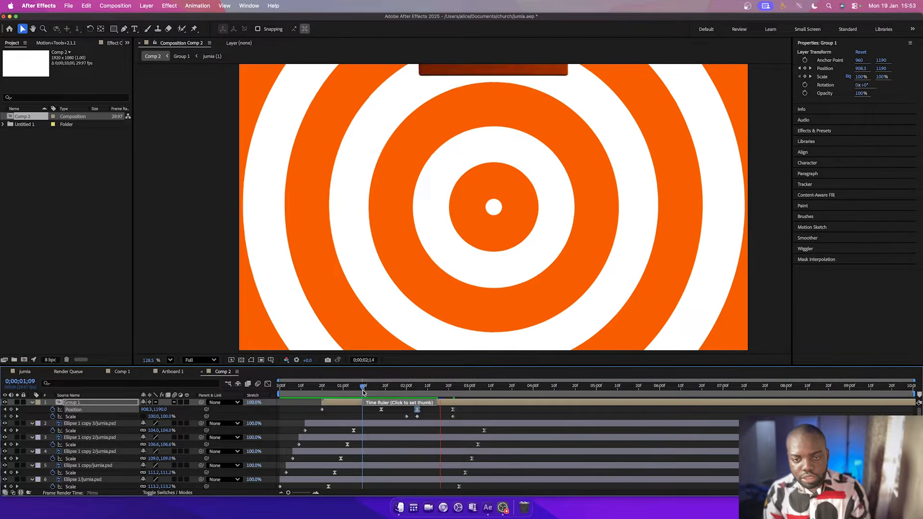
# Inspect the speed graph of the Group 1 layer's position keyframes and preview the jump.
pyautogui.press('space')
pyautogui.click(453, 409)
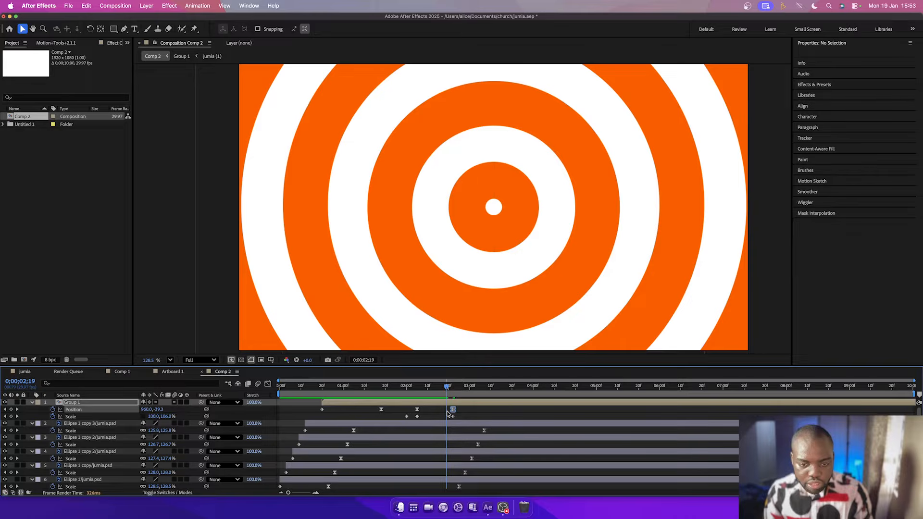
pyautogui.click(268, 386)
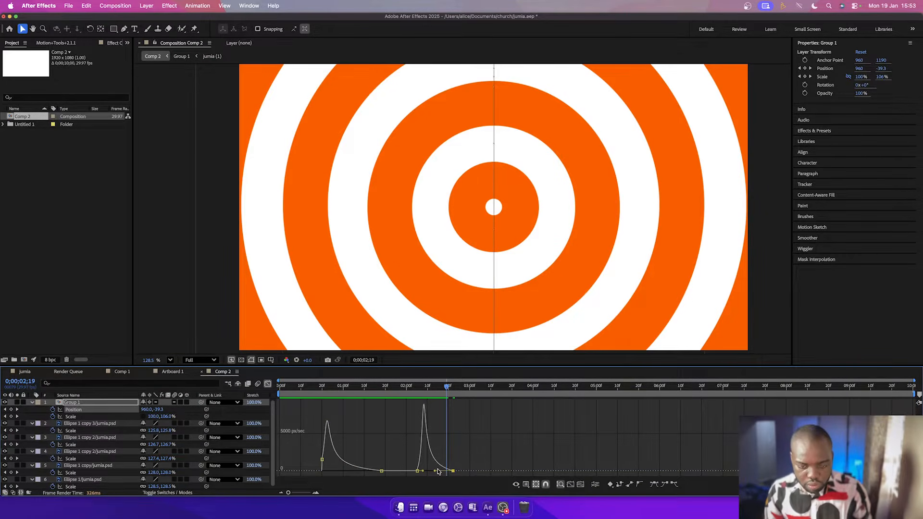
pyautogui.click(268, 385)
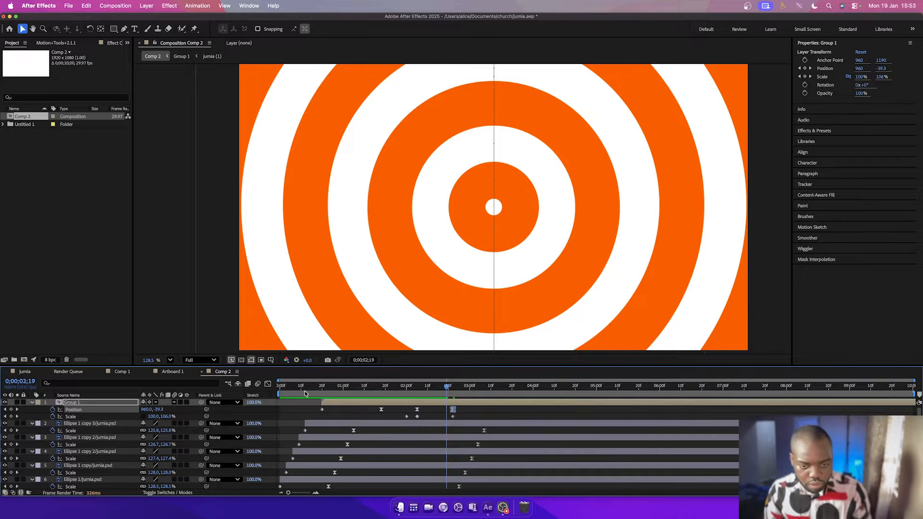
pyautogui.moveTo(436, 398); pyautogui.dragTo(388, 397)
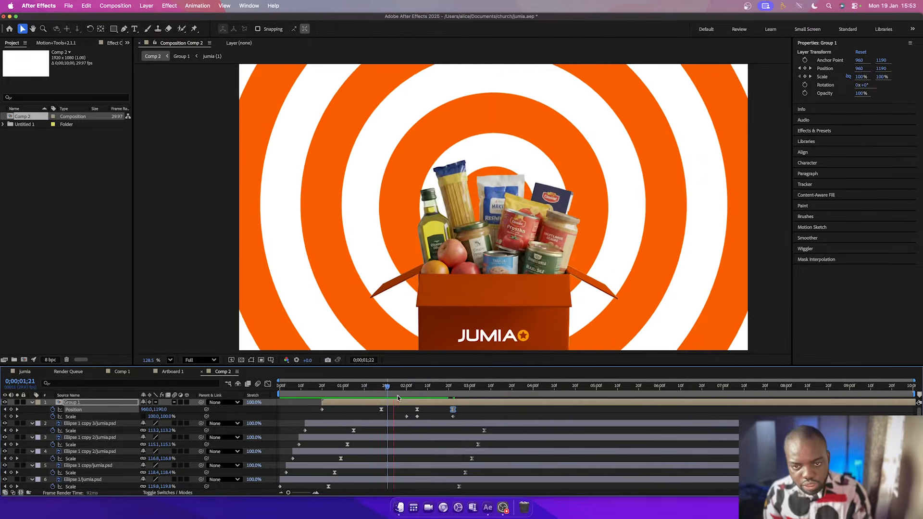
pyautogui.press('space')
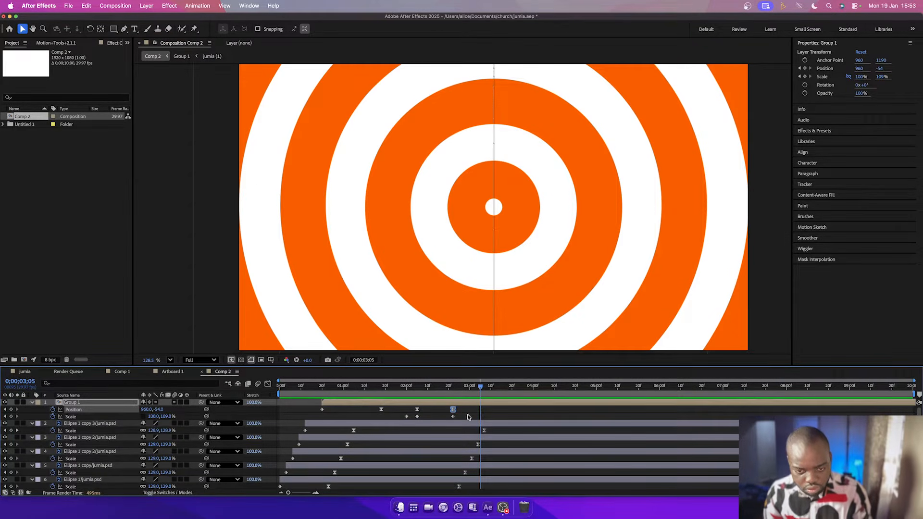
# Move the Group 1 layer's last position and scale keyframes to 0;00;02;17 to speed up the jump, and preview.
pyautogui.moveTo(453, 417); pyautogui.dragTo(446, 387)
pyautogui.click(357, 387)
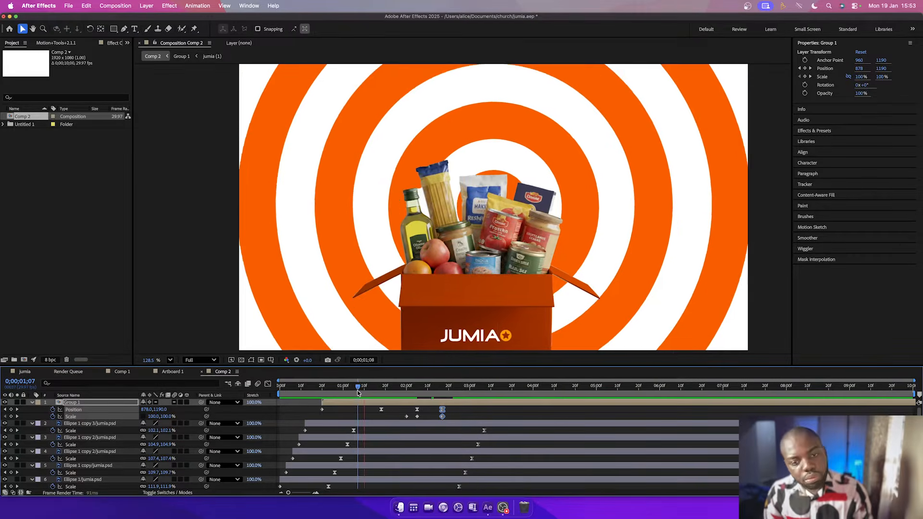
pyautogui.press('space')
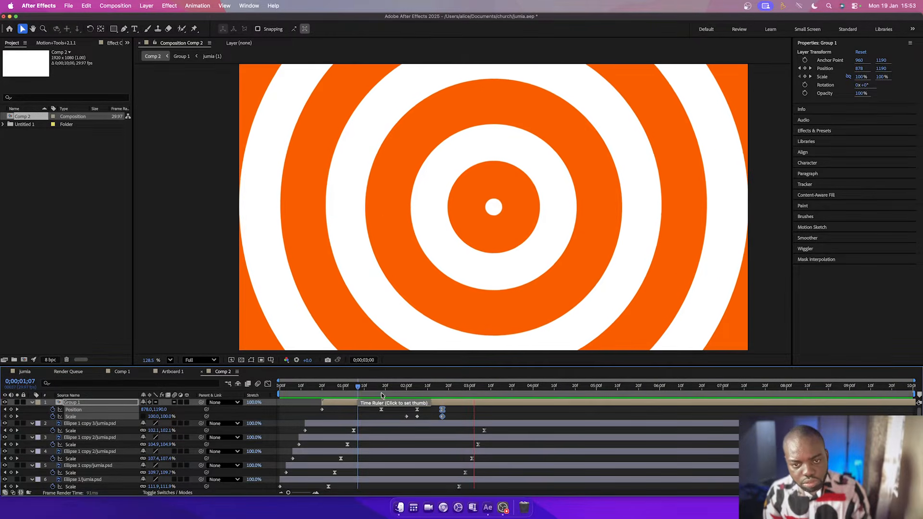
# Split all six layers at 0;00;02;17, delete the parts after the split, and collapse the Group 1 layer's properties.
pyautogui.moveTo(440, 387); pyautogui.dragTo(438, 388)
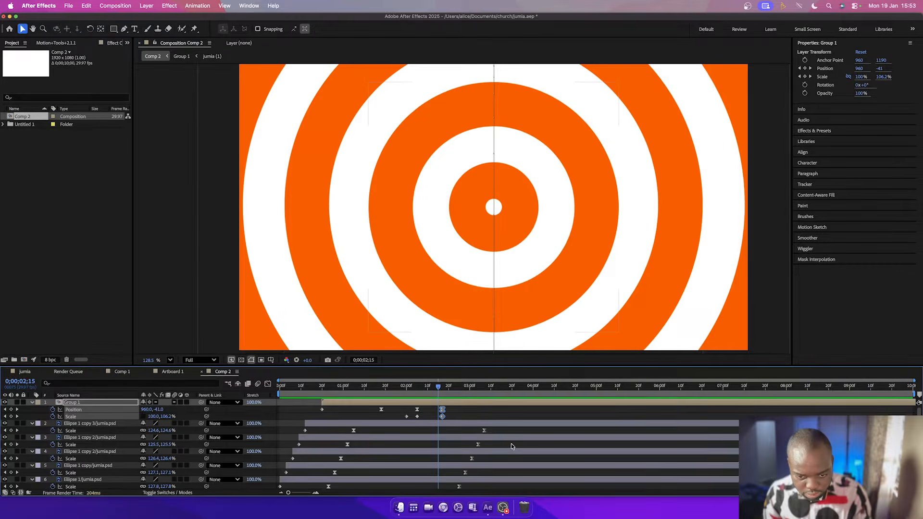
pyautogui.scroll(-1, 511, 446)
pyautogui.click(442, 388)
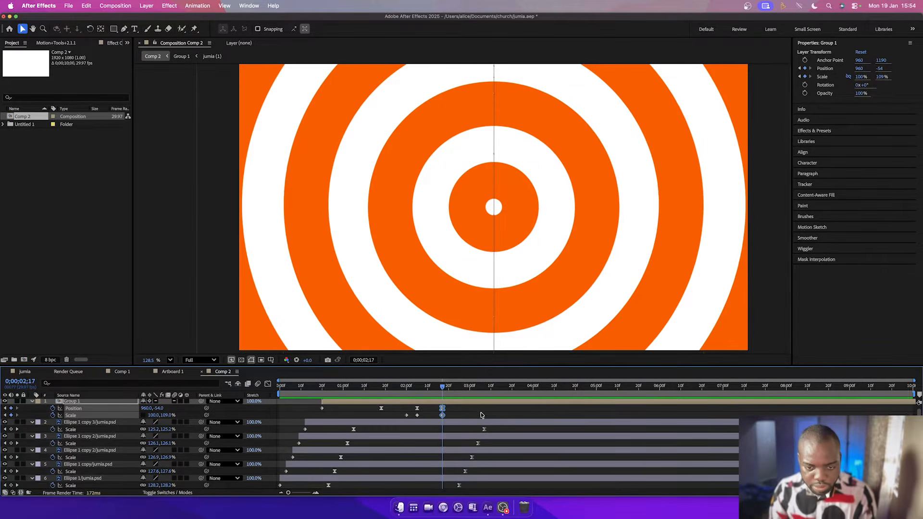
pyautogui.click(479, 481)
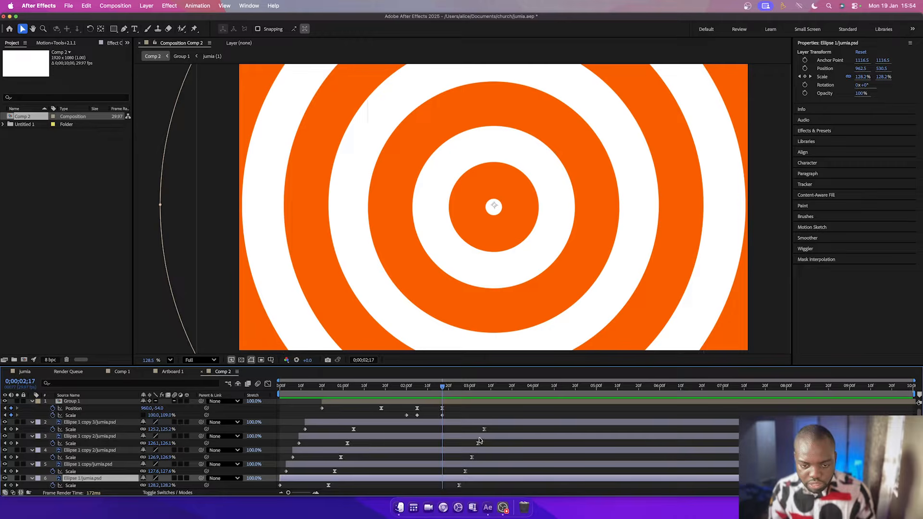
pyautogui.keyDown('shift'); pyautogui.click(474, 404); pyautogui.keyUp('shift')
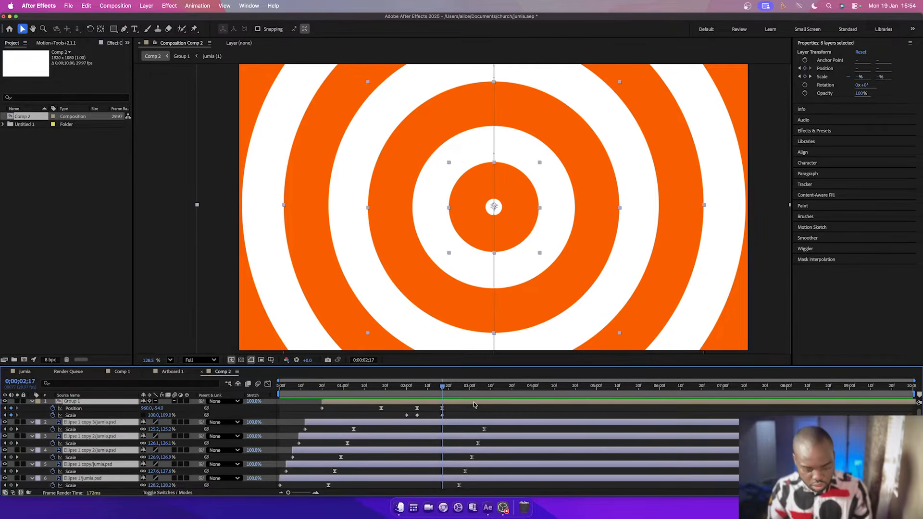
pyautogui.press('super+shift+d')
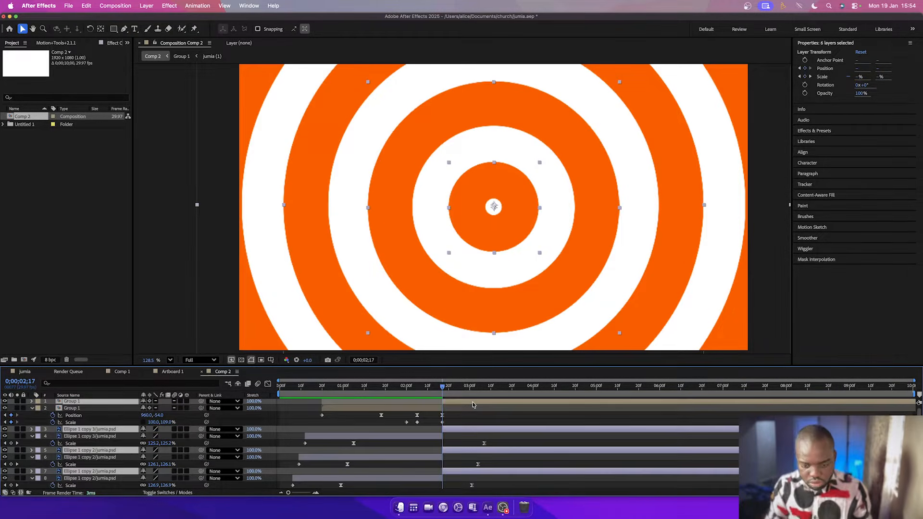
pyautogui.press('Delete')
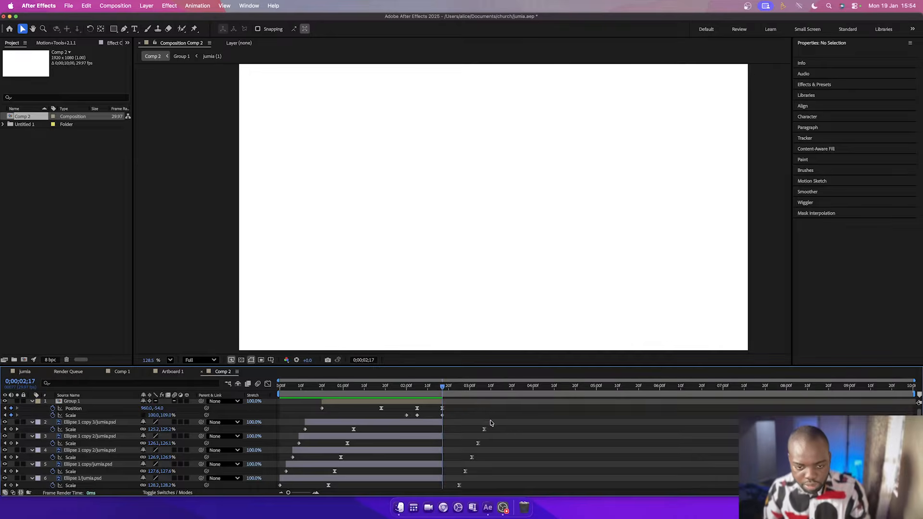
pyautogui.scroll(1, 491, 423)
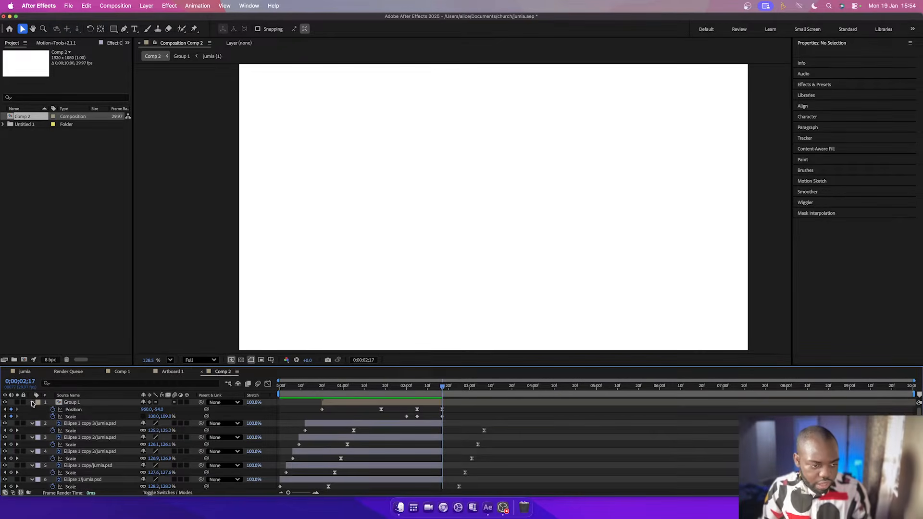
pyautogui.click(32, 403)
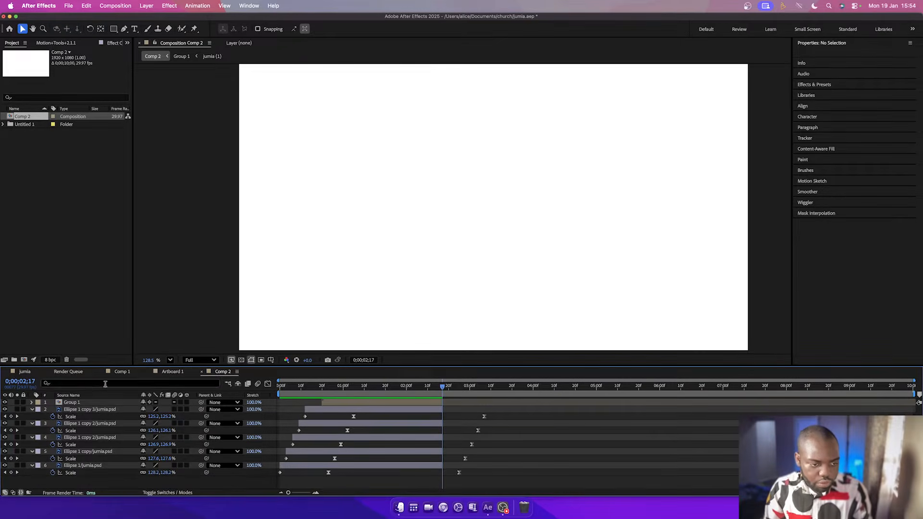
# Open the Artboard 2 composition through the jumia composition and copy all nine of its layers.
pyautogui.click(173, 374)
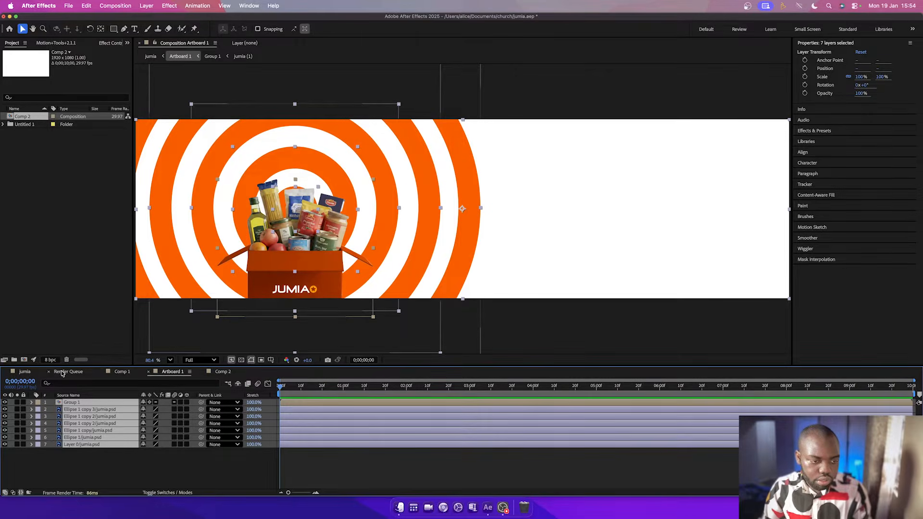
pyautogui.click(42, 373)
pyautogui.click(78, 403)
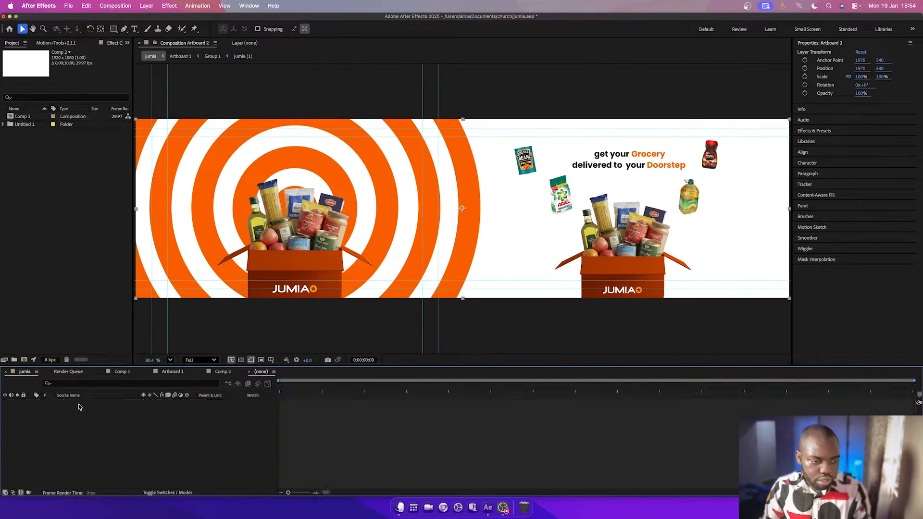
pyautogui.doubleClick(78, 405)
pyautogui.moveTo(68, 476); pyautogui.dragTo(108, 366)
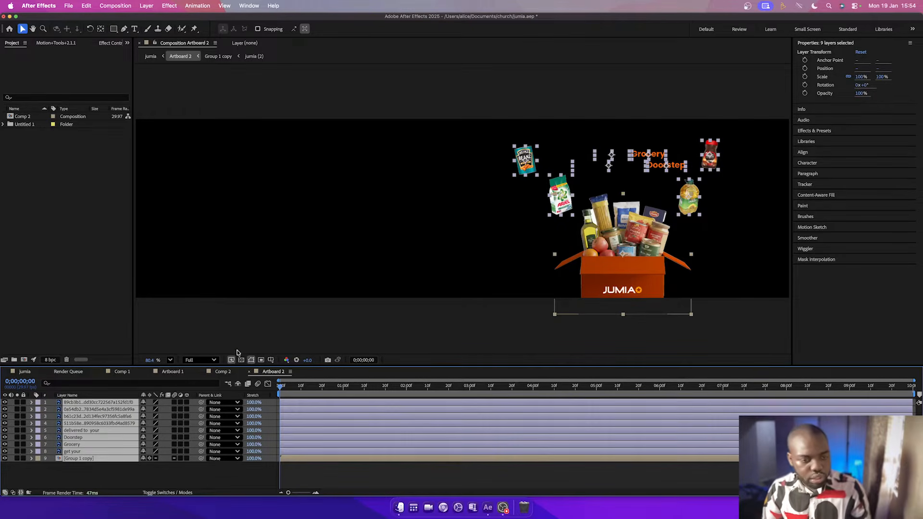
# Paste the nine Artboard 2 layers into Comp 2 and make them start at 0;00;02;17.
pyautogui.click(223, 371)
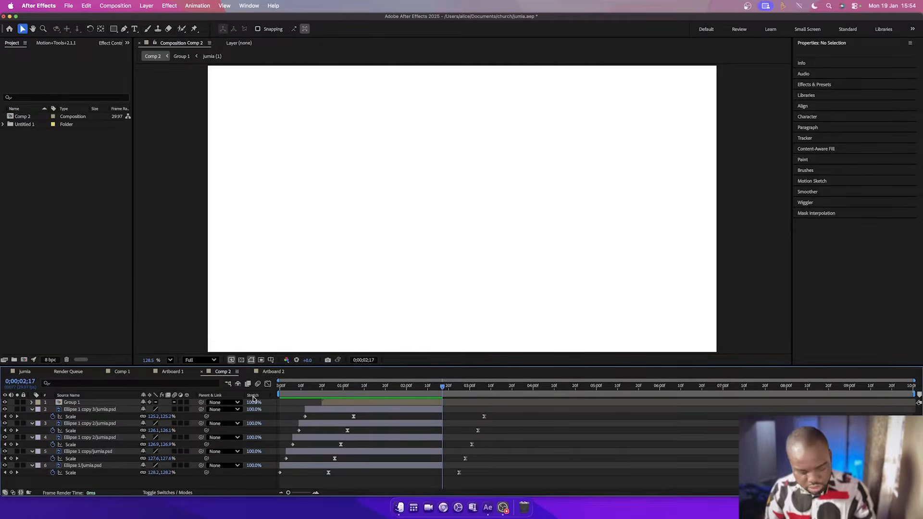
pyautogui.press('super+v')
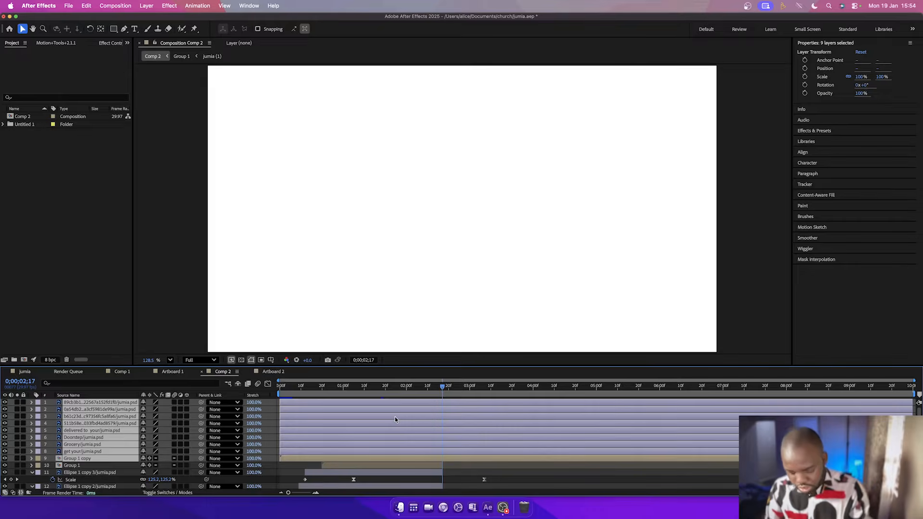
pyautogui.press('[')
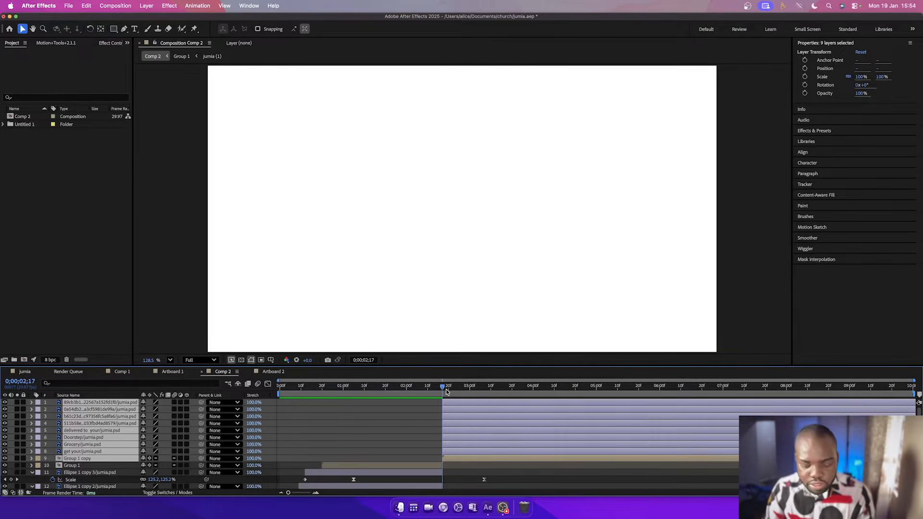
# Move the nine pasted layers together from beside the Comp 2 frame into it, and fit the composition in view.
pyautogui.press(',')
pyautogui.press(',')
pyautogui.press(',')
pyautogui.press(',')
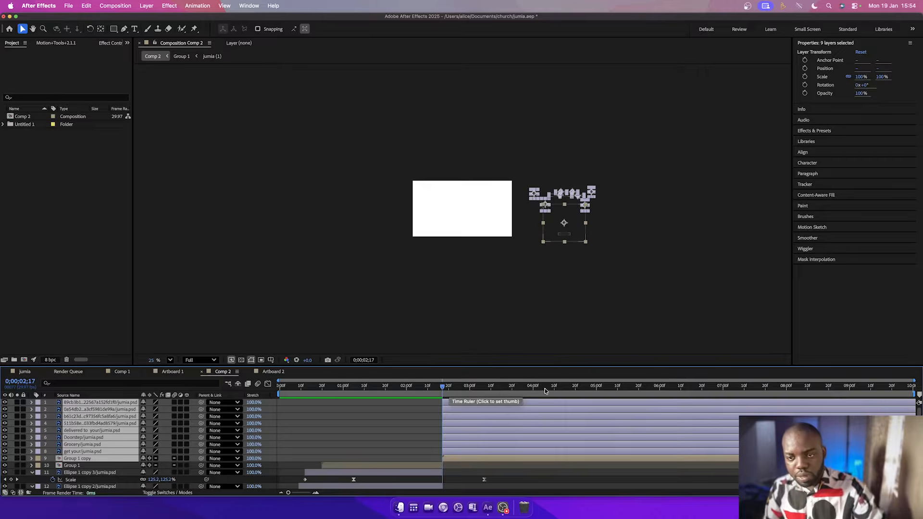
pyautogui.moveTo(573, 225); pyautogui.dragTo(471, 228)
pyautogui.press('p')
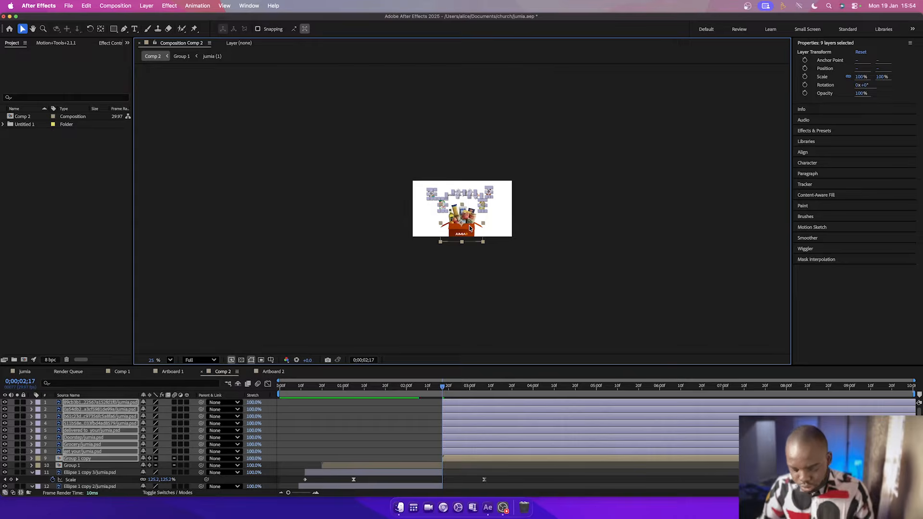
pyautogui.scroll(3, 471, 235)
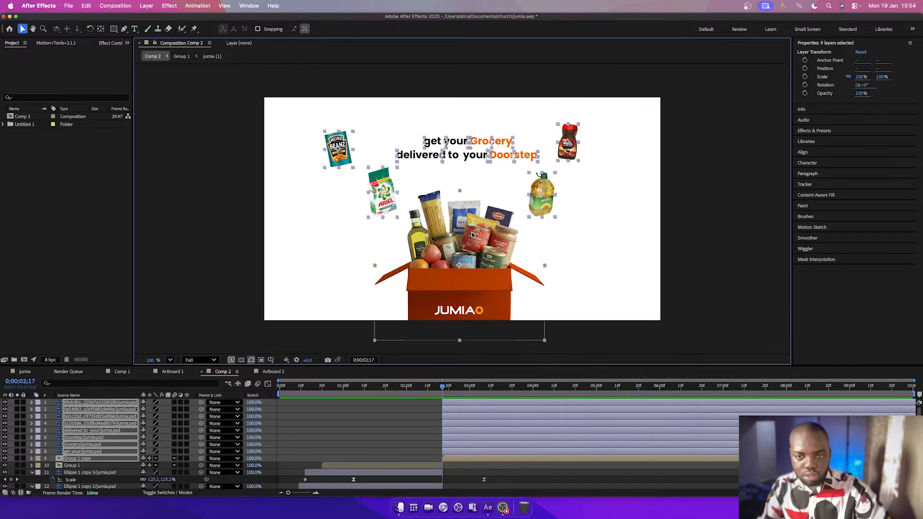
pyautogui.click(169, 356)
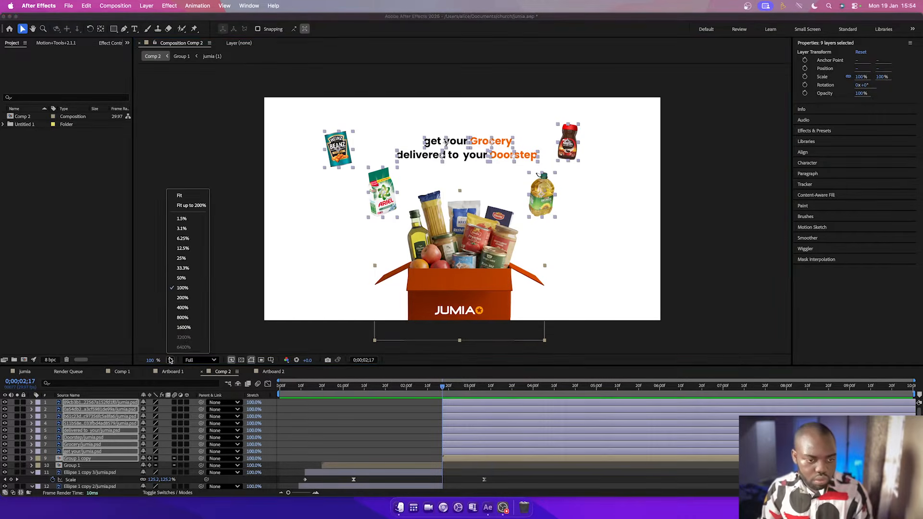
pyautogui.click(192, 198)
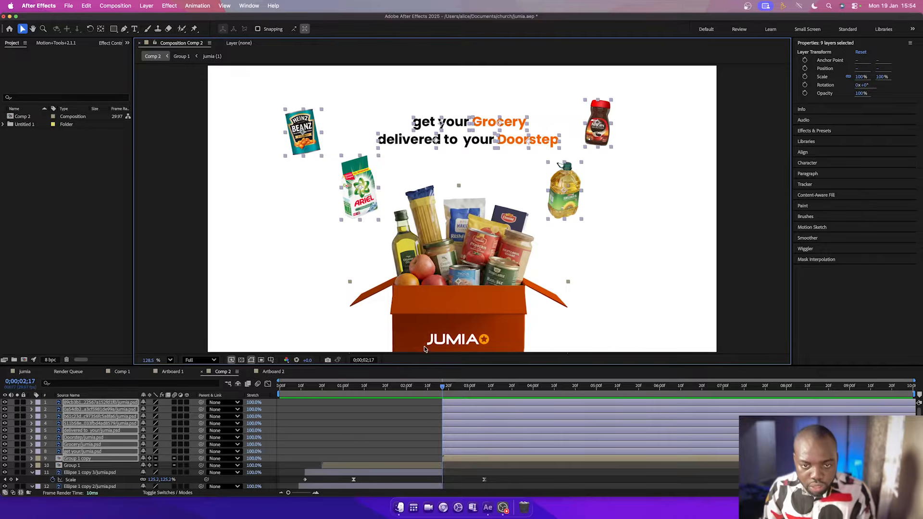
# Turn on the title/action safe guides and nudge the nine pasted layers to centre the box horizontally in the frame.
pyautogui.click(272, 360)
pyautogui.click(286, 370)
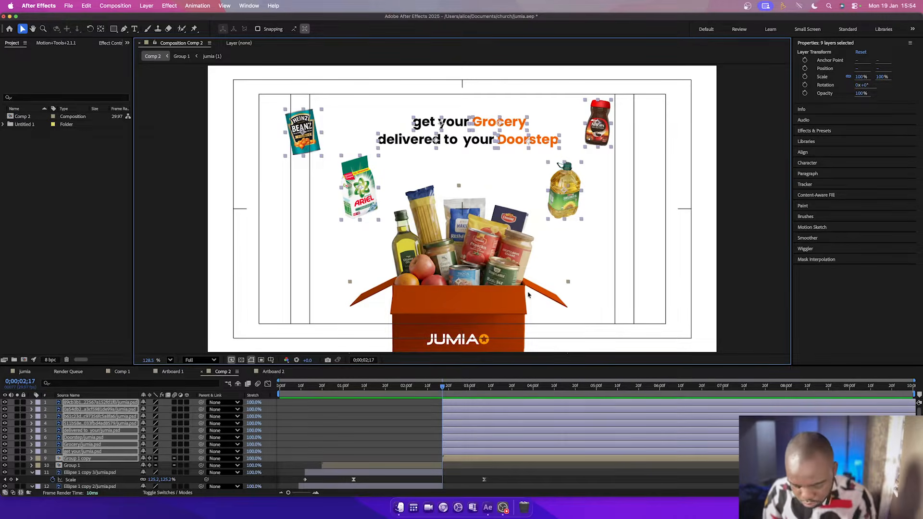
pyautogui.press('/')
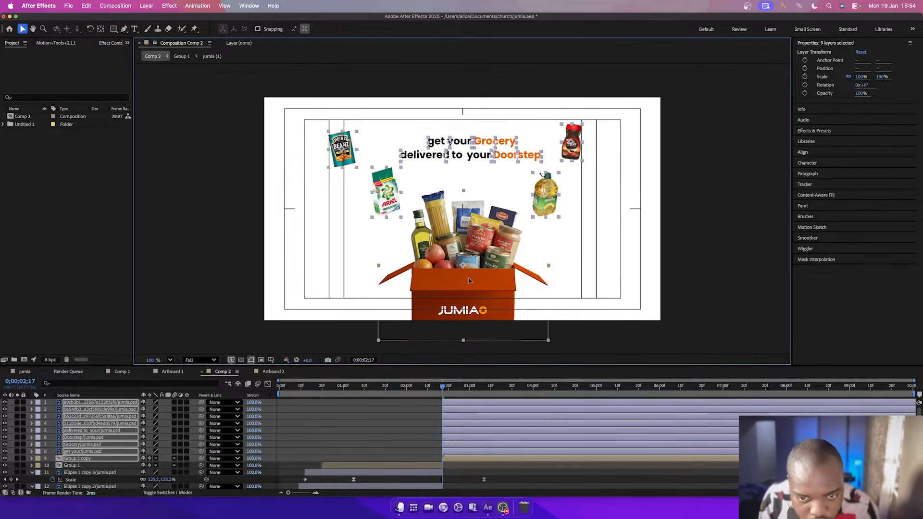
pyautogui.moveTo(469, 278)
pyautogui.mouseDown()
pyautogui.moveTo(469, 312)
pyautogui.moveTo(467, 278)
pyautogui.mouseUp()
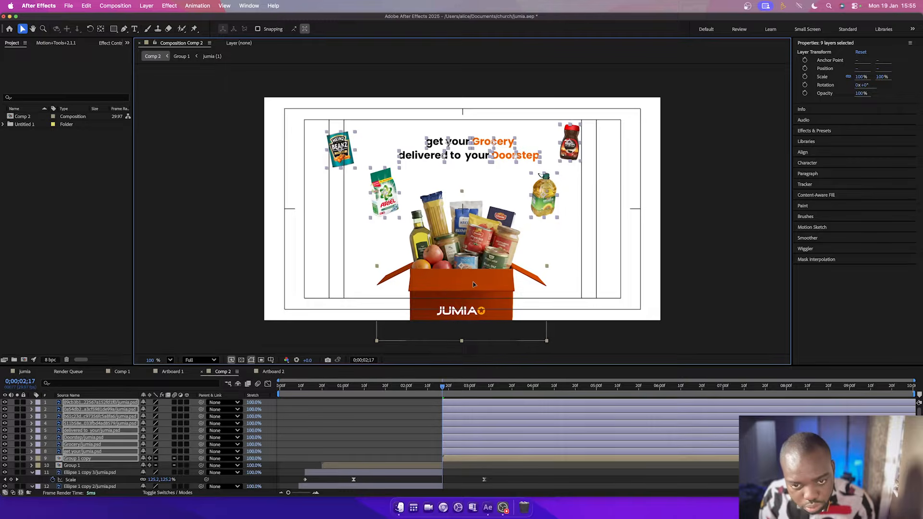